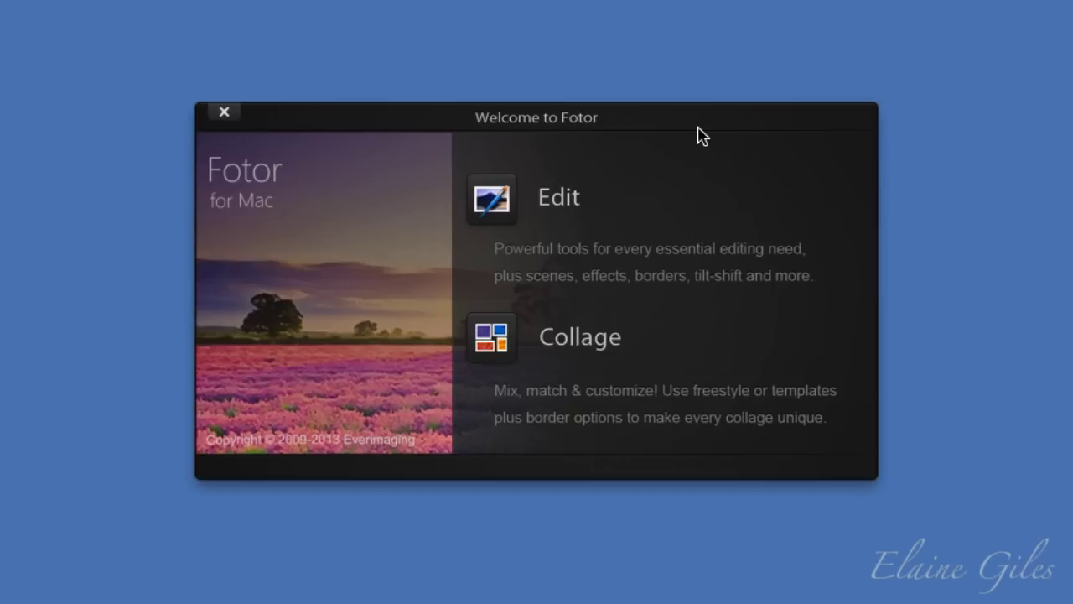
- Start the photo editing mode and load the photo of the black high-heeled shoes
left_click(506, 170)
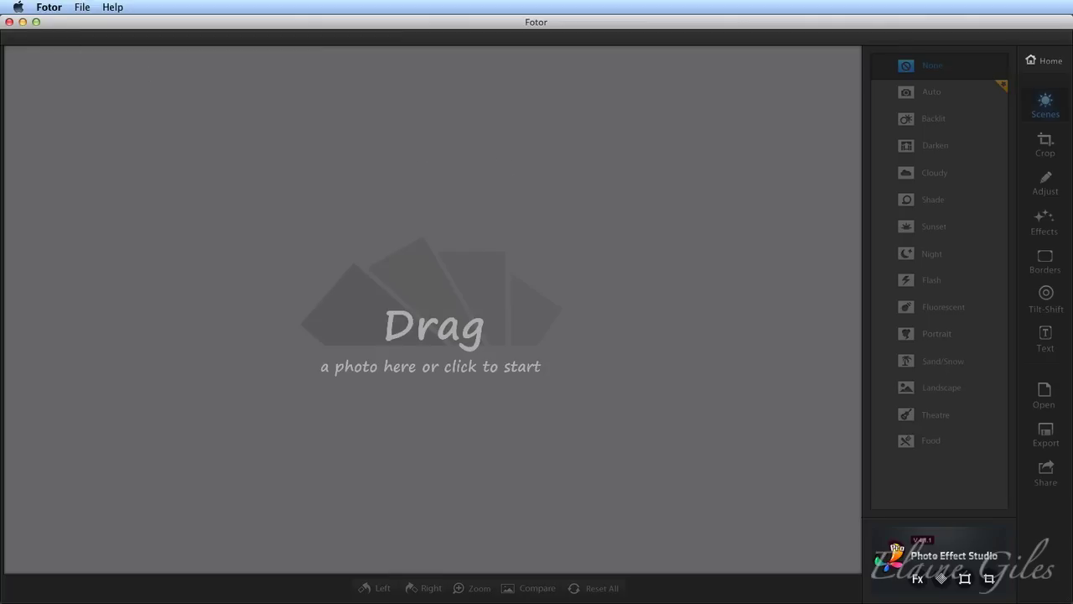
left_click_drag(214, 144, 393, 170)
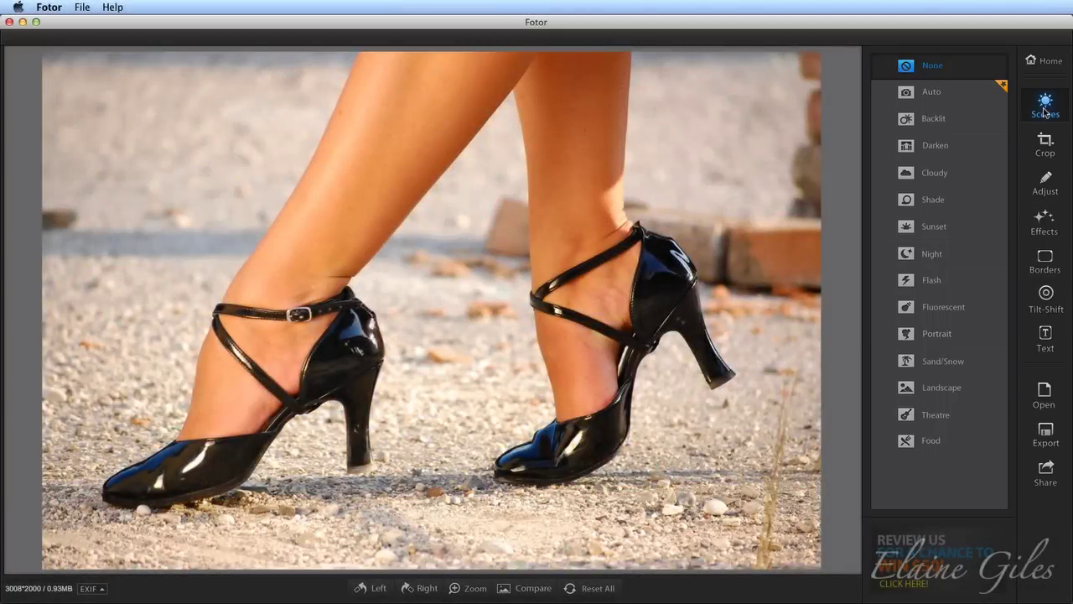
- Try the Darken, Fluorescent, Landscape and Theatre scenes on the photo and reset the scene to None
left_click(928, 148)
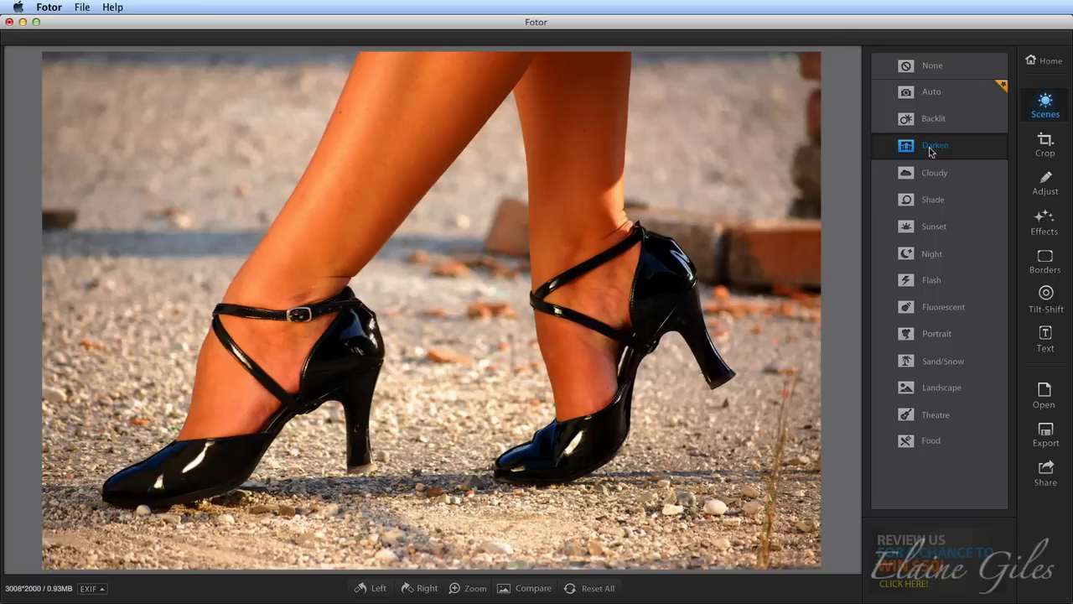
left_click(951, 316)
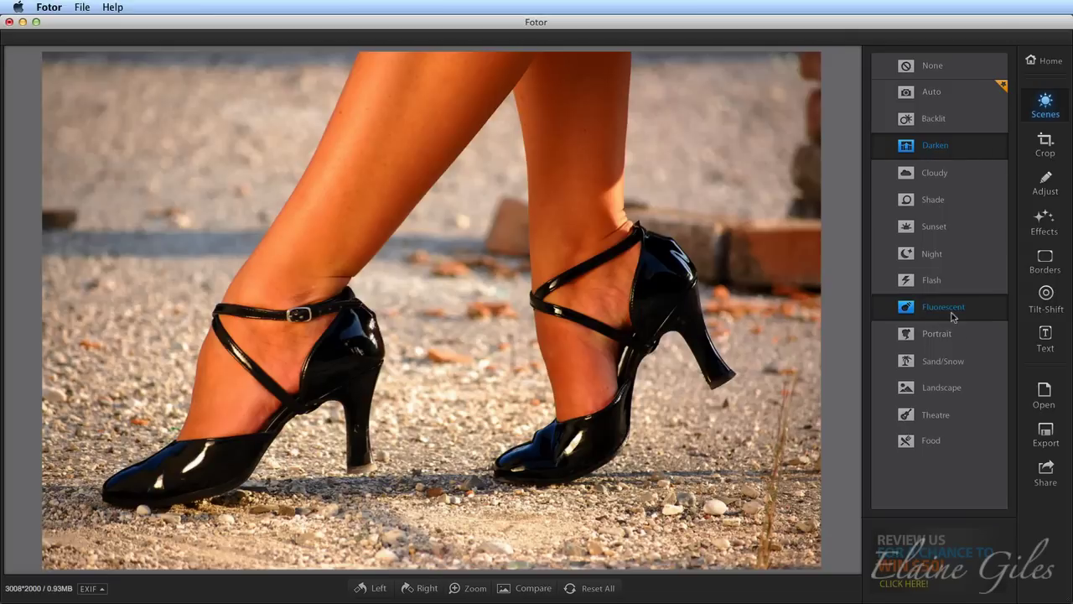
left_click(943, 392)
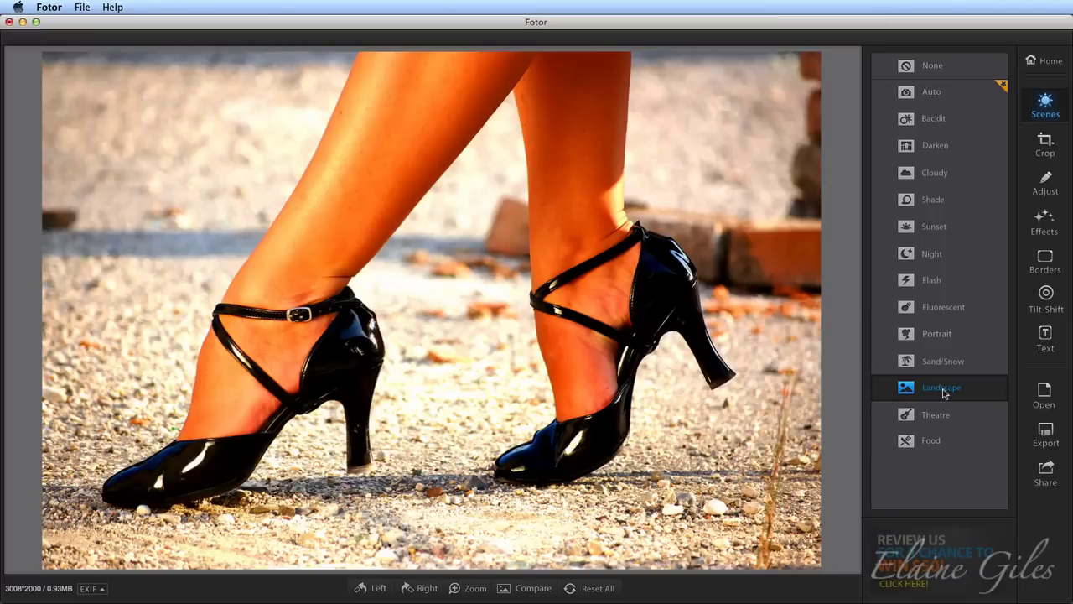
left_click(944, 419)
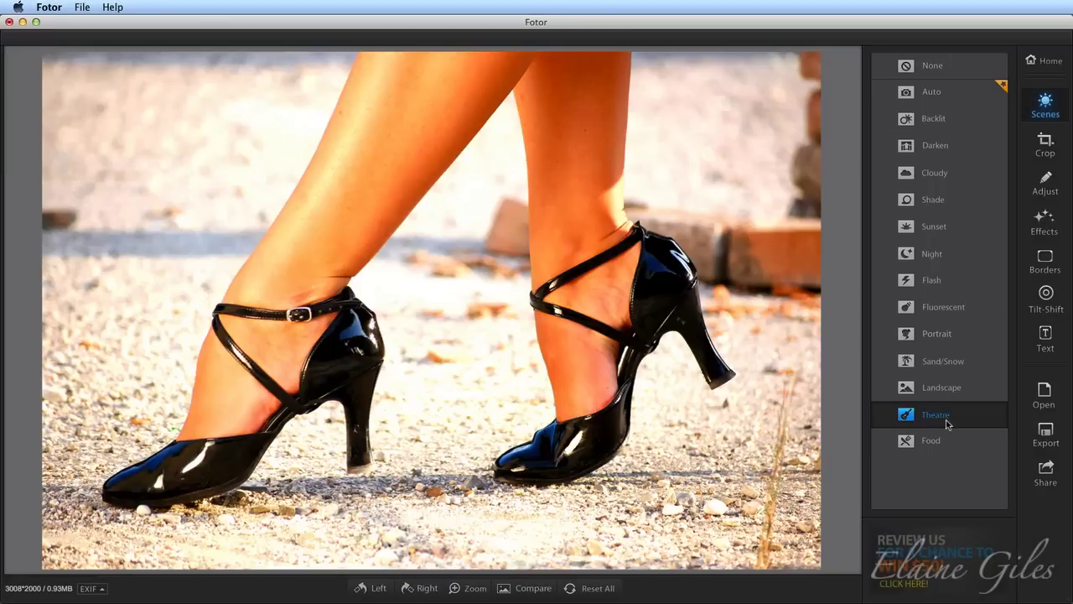
left_click(952, 71)
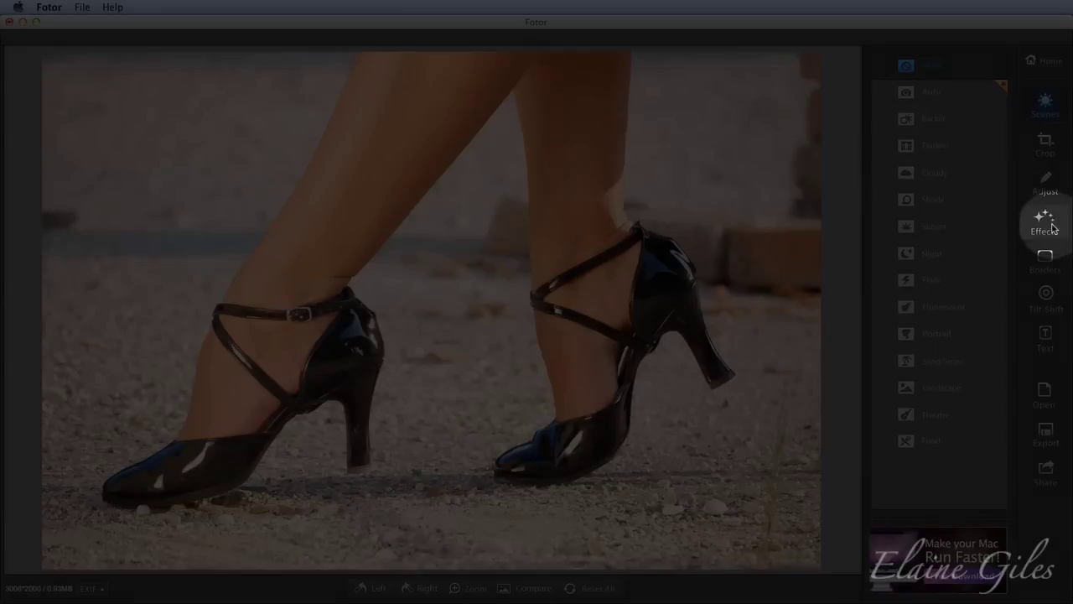
- Open the photo effects and review the Classic, Lomo, B&W, Vignette and Art collections
left_click(1054, 228)
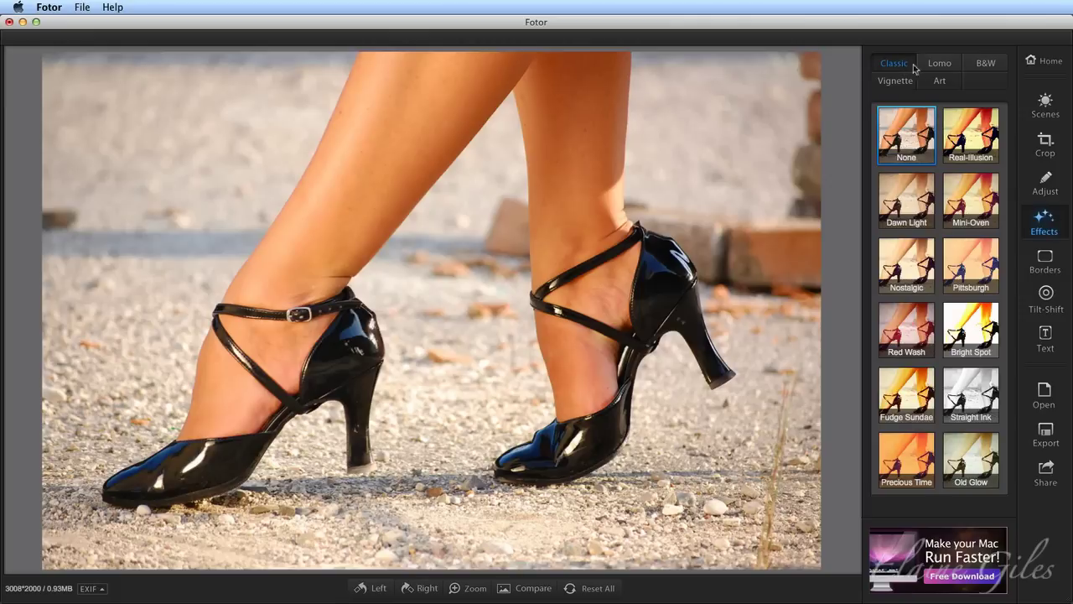
left_click(944, 67)
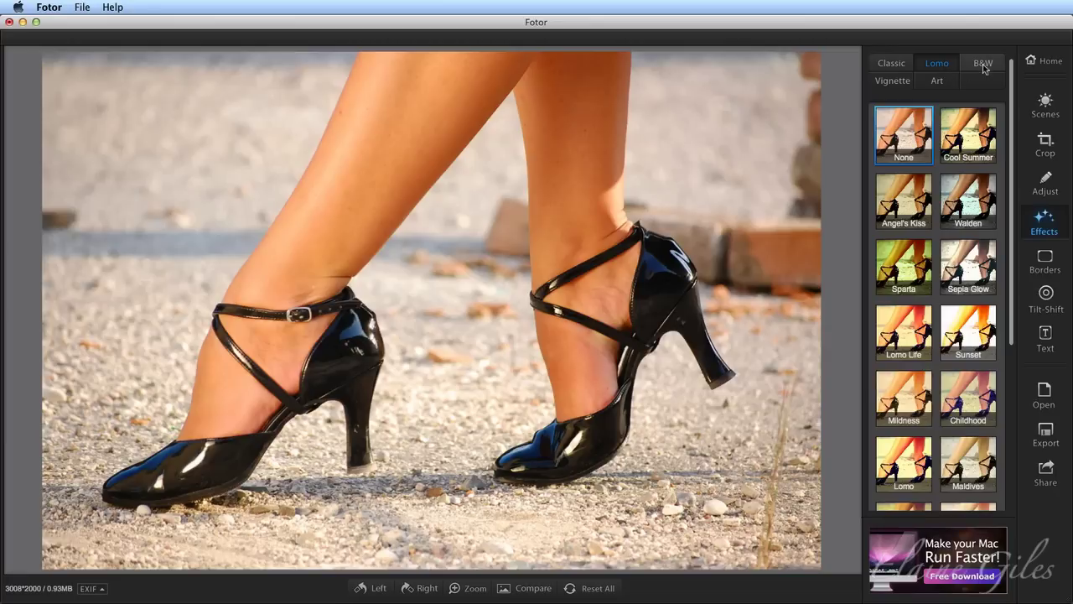
left_click(985, 68)
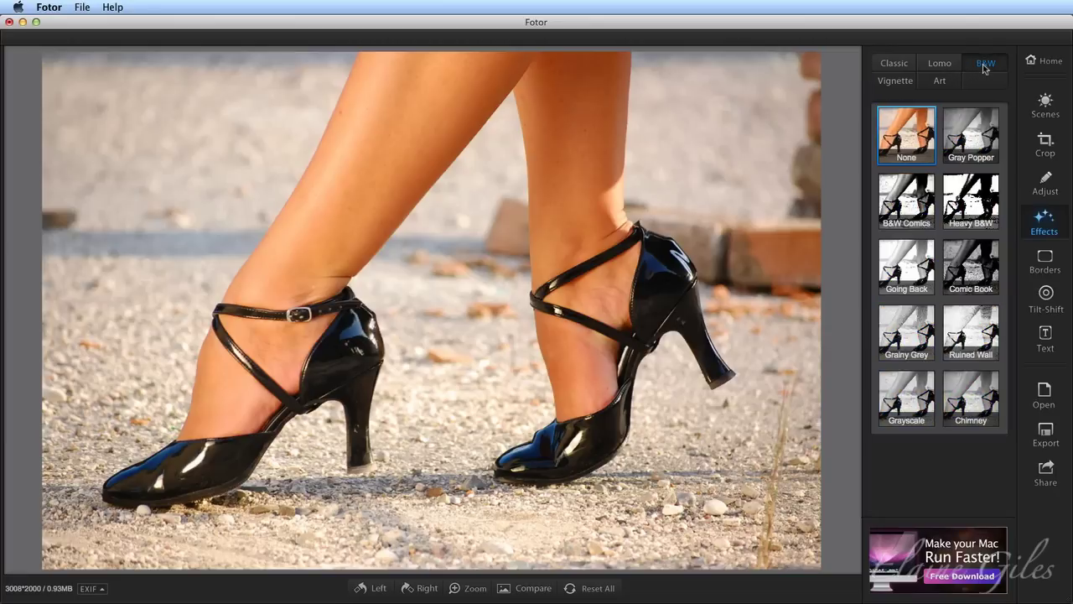
left_click(889, 84)
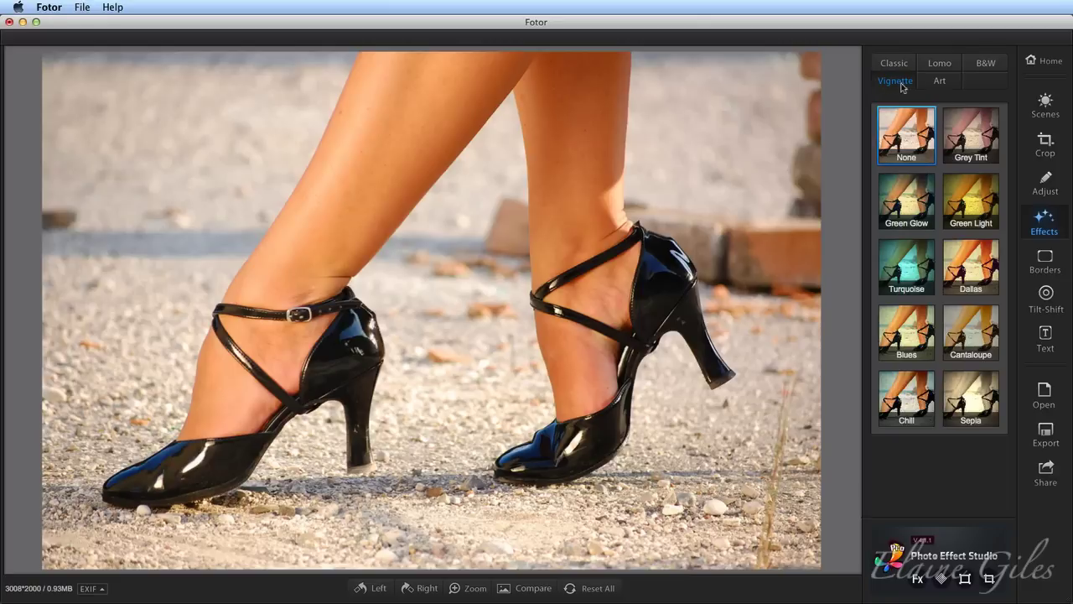
left_click(939, 84)
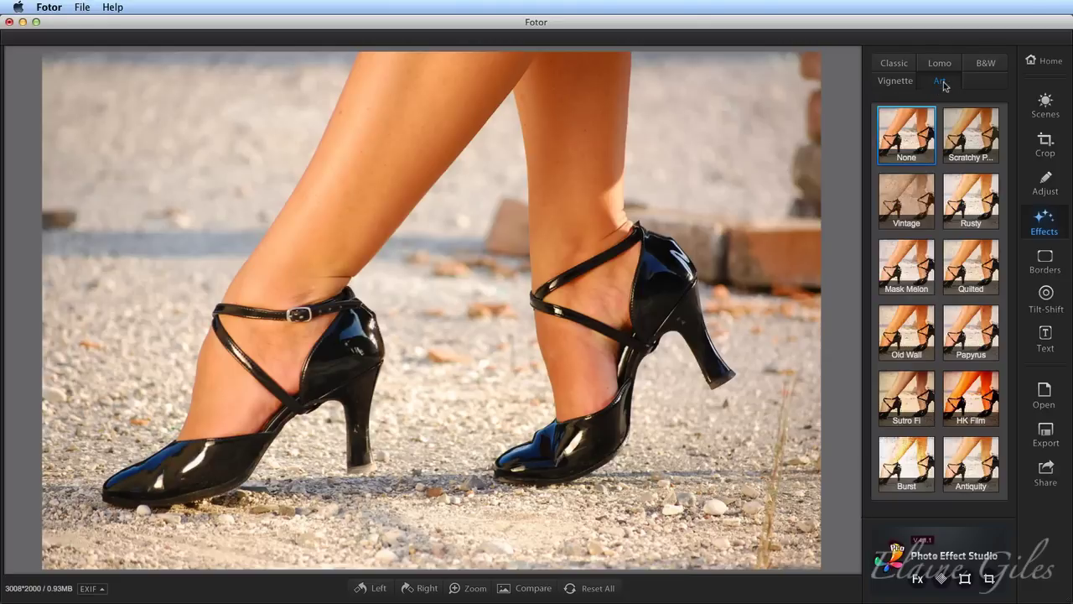
- Try the HK Film art effect on the photo and reset the effect to None
left_click(972, 413)
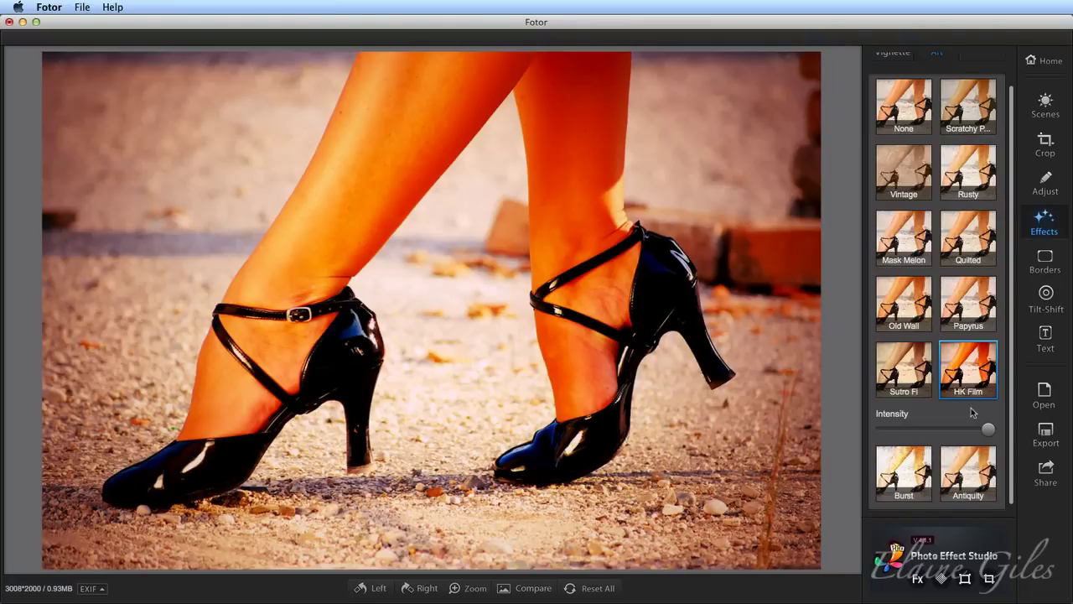
scroll(971, 412, "up", 2)
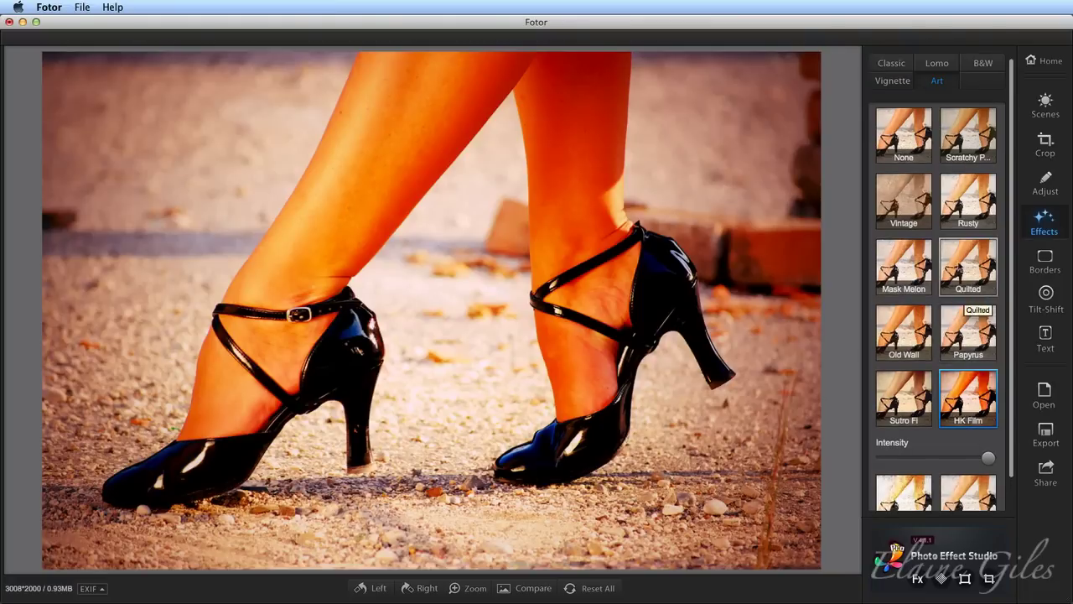
left_click(904, 134)
- Apply the Dallas effect from the Vignette collection to the photo
left_click(891, 82)
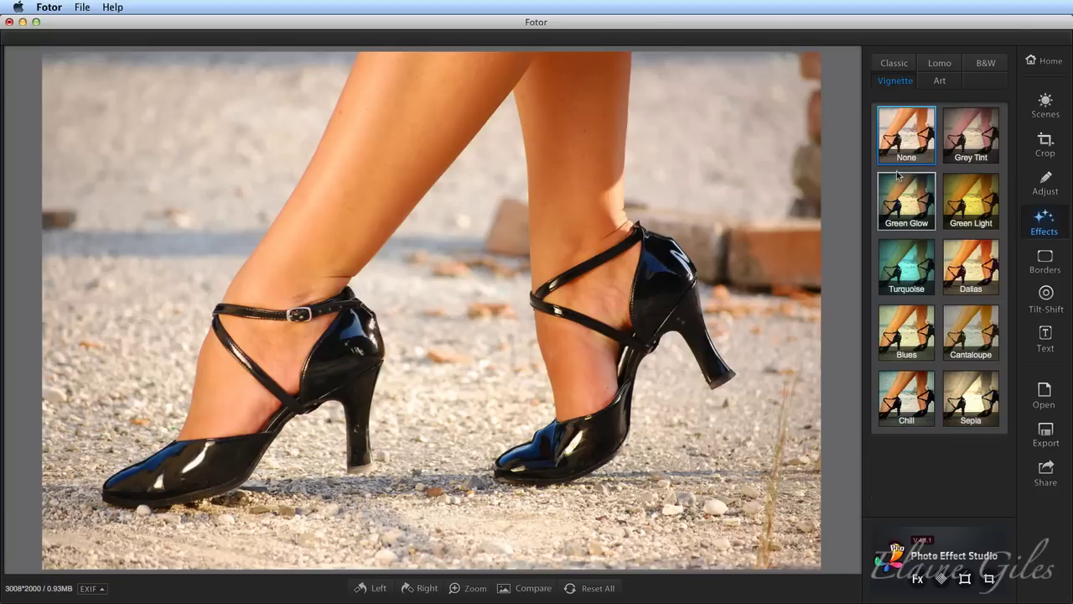
left_click(971, 279)
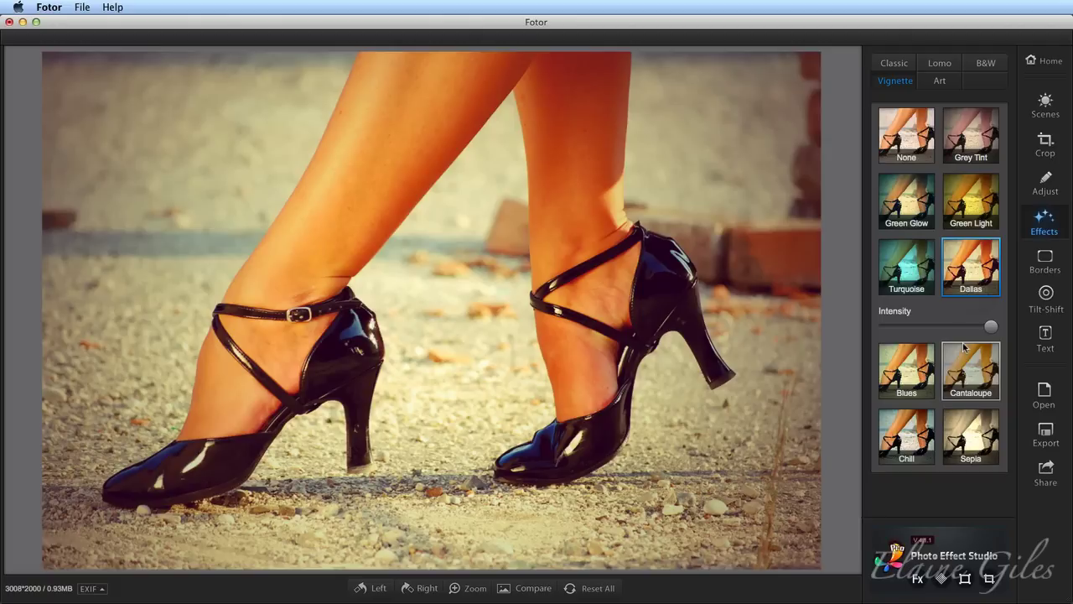
- Look through the effects in the Art and Lomo collections without changing the applied effect
left_click(937, 80)
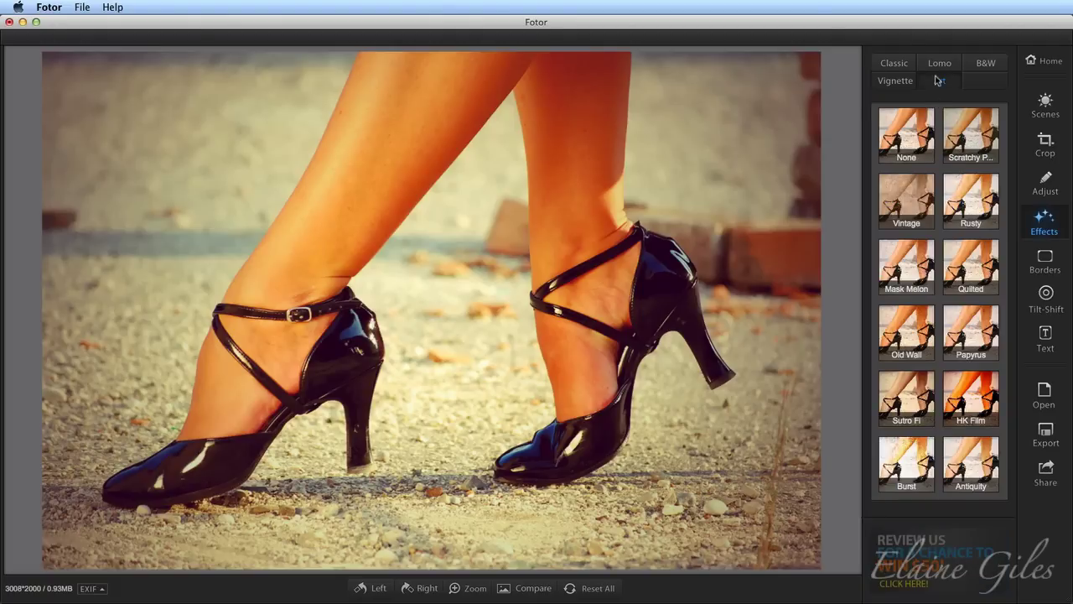
left_click(939, 63)
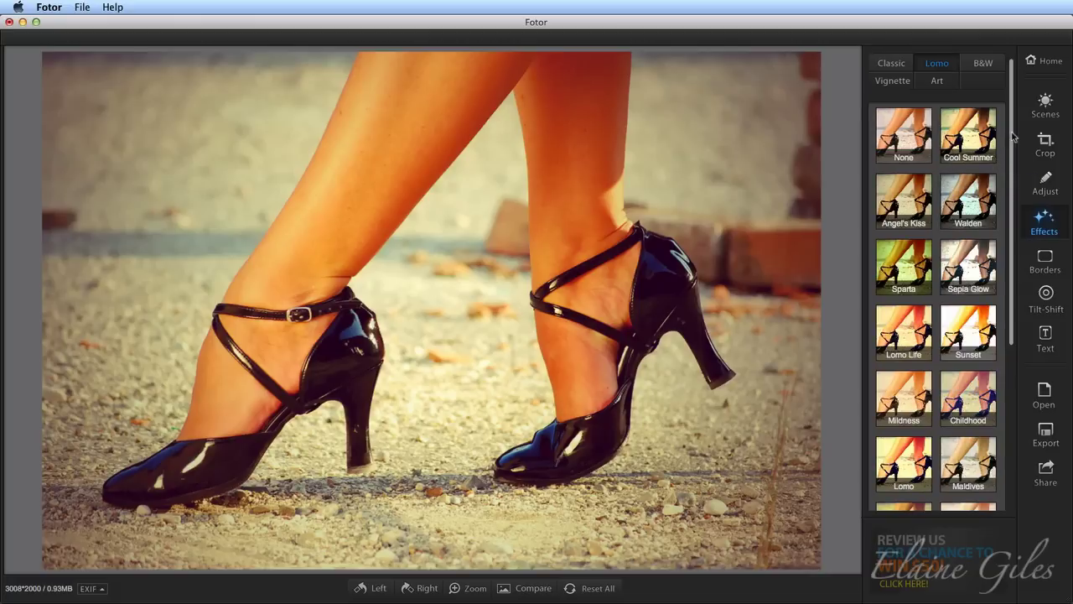
scroll(1004, 214, "down", 5)
scroll(1004, 216, "down", 5)
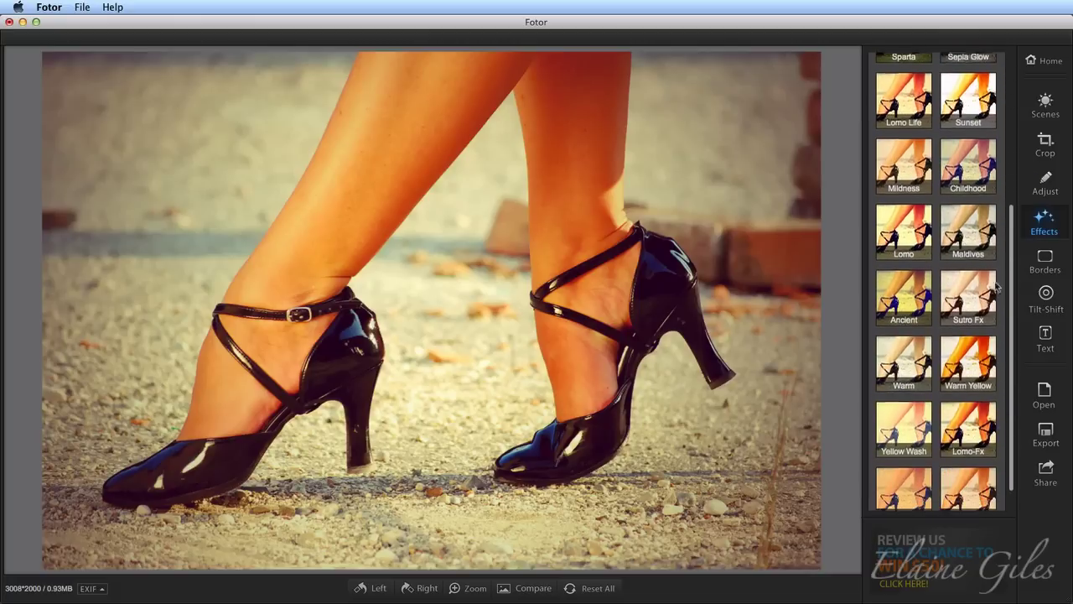
left_click_drag(1012, 344, 1016, 114)
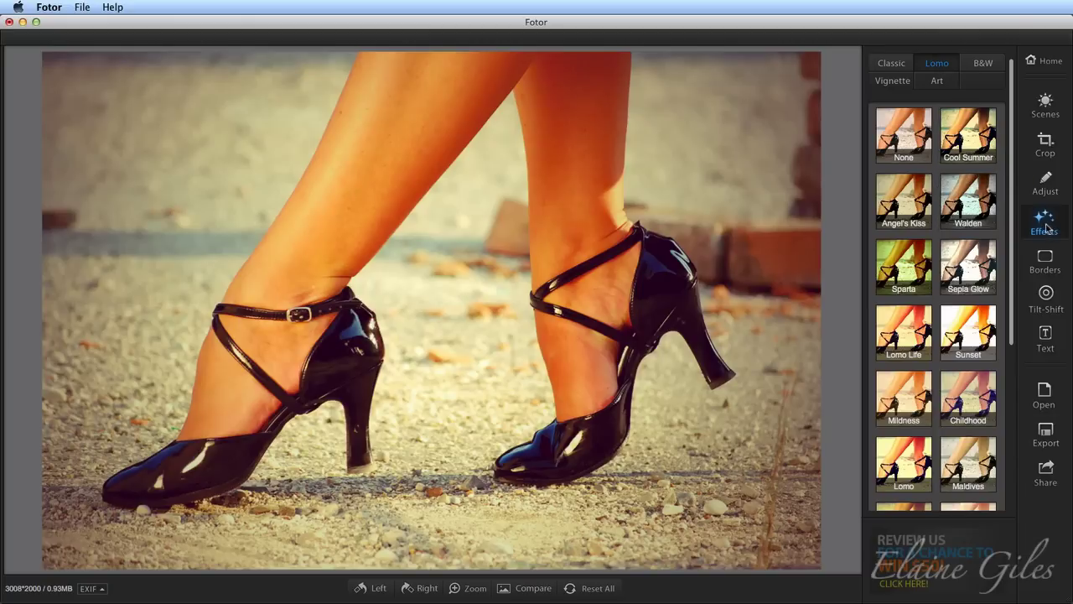
- Try intensity changes on the Dallas and Turquoise vignette effects and return to Dallas at full intensity
left_click(896, 81)
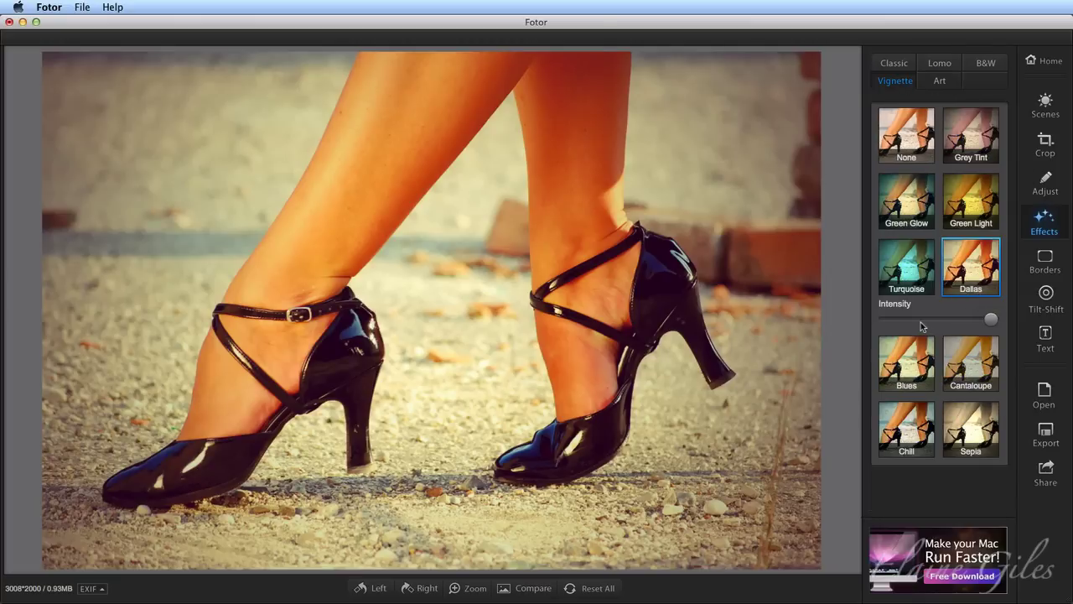
mouse_move(990, 320)
left_mouse_down()
mouse_move(894, 324)
mouse_move(1019, 325)
mouse_move(1008, 326)
left_mouse_up()
left_click(900, 267)
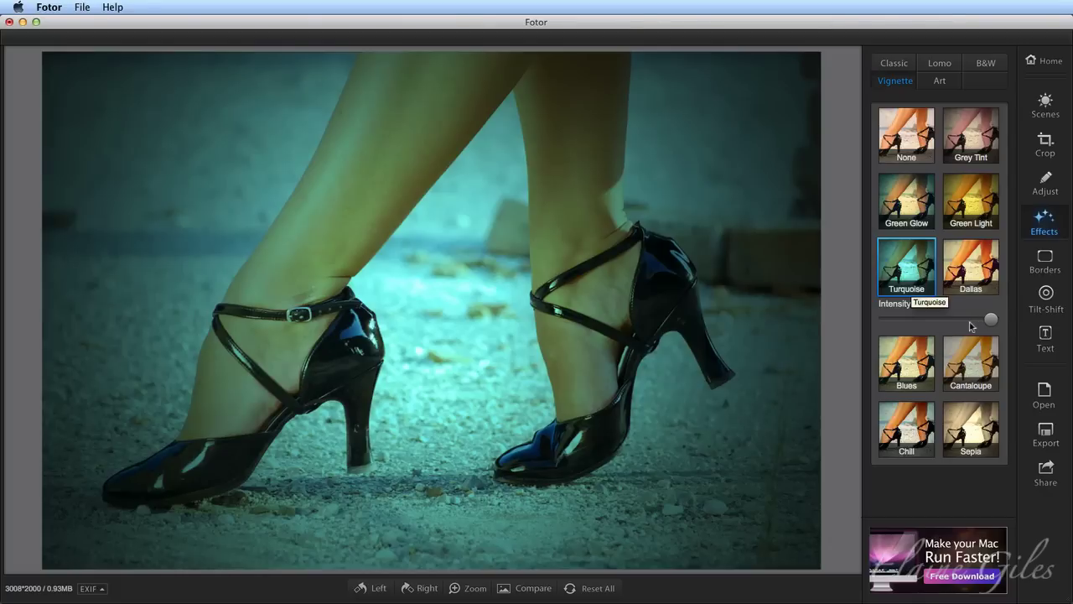
mouse_move(989, 320)
left_mouse_down()
mouse_move(902, 323)
mouse_move(992, 321)
left_mouse_up()
left_click(969, 274)
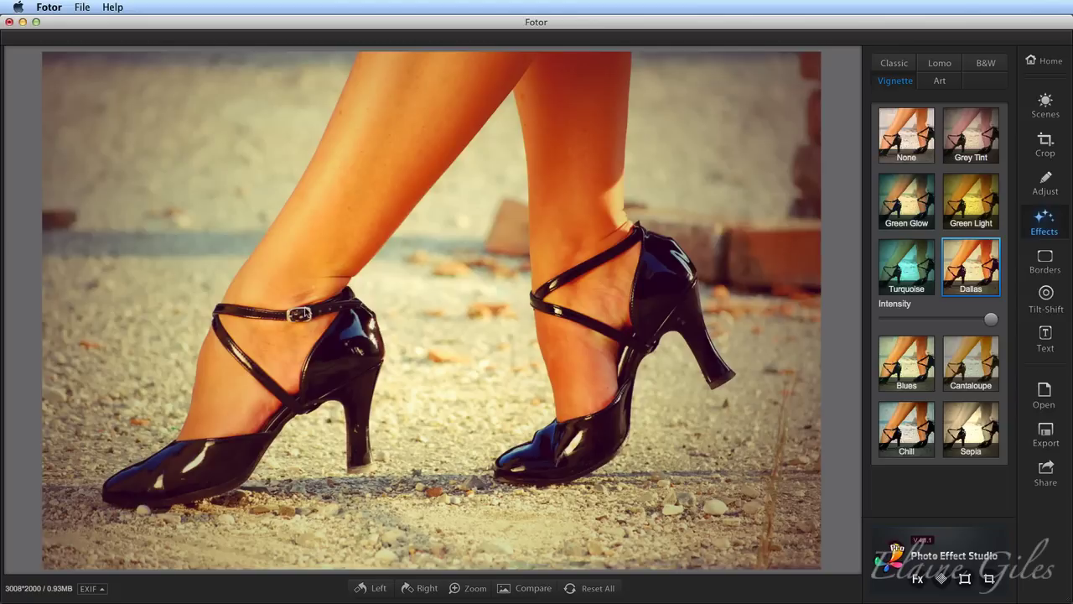
- Try a linear Tilt-Shift, tilting its focus band diagonally, moving it over the front shoe and adjusting the band and transition widths
left_click(1053, 304)
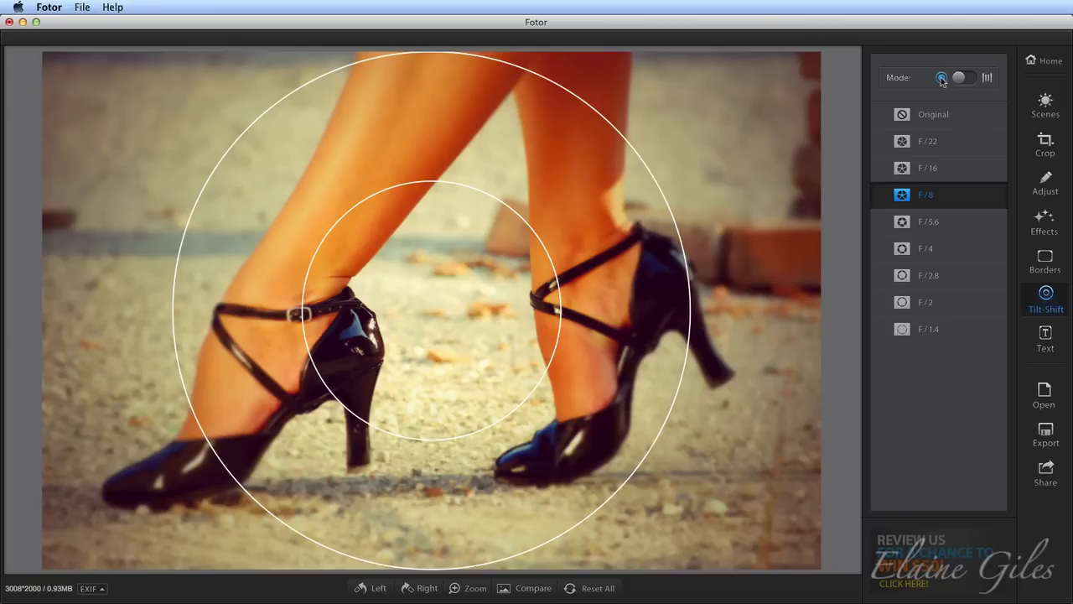
left_click(978, 79)
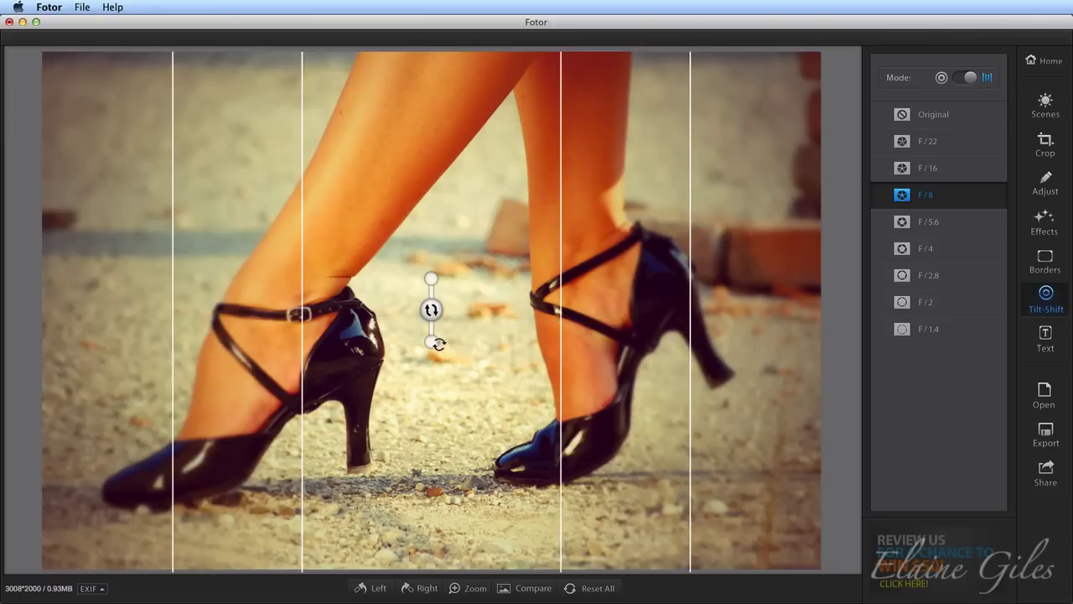
left_click_drag(436, 344, 416, 346)
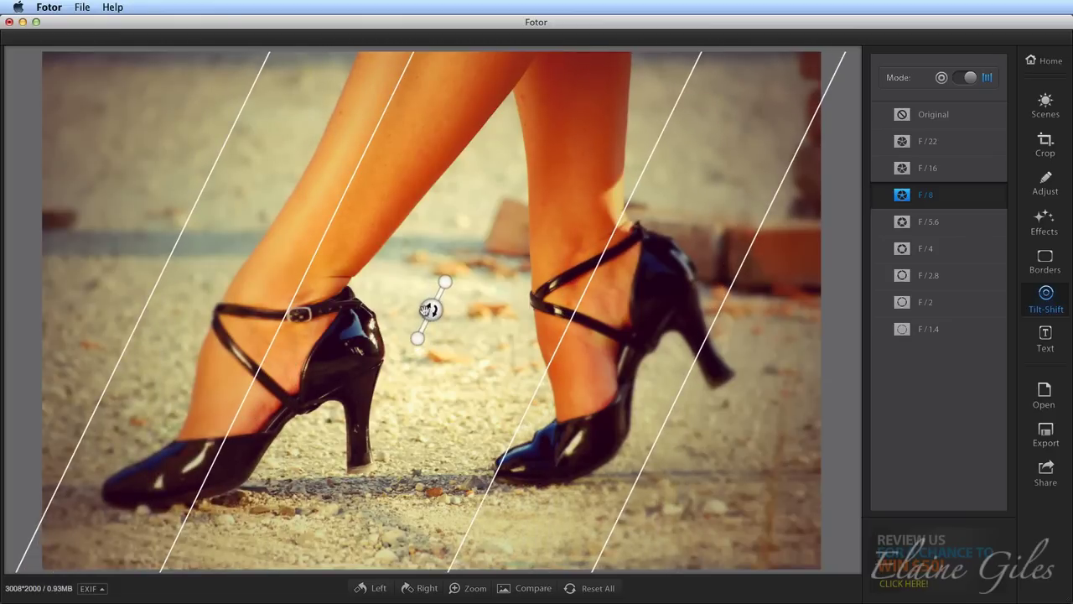
left_click_drag(431, 309, 306, 285)
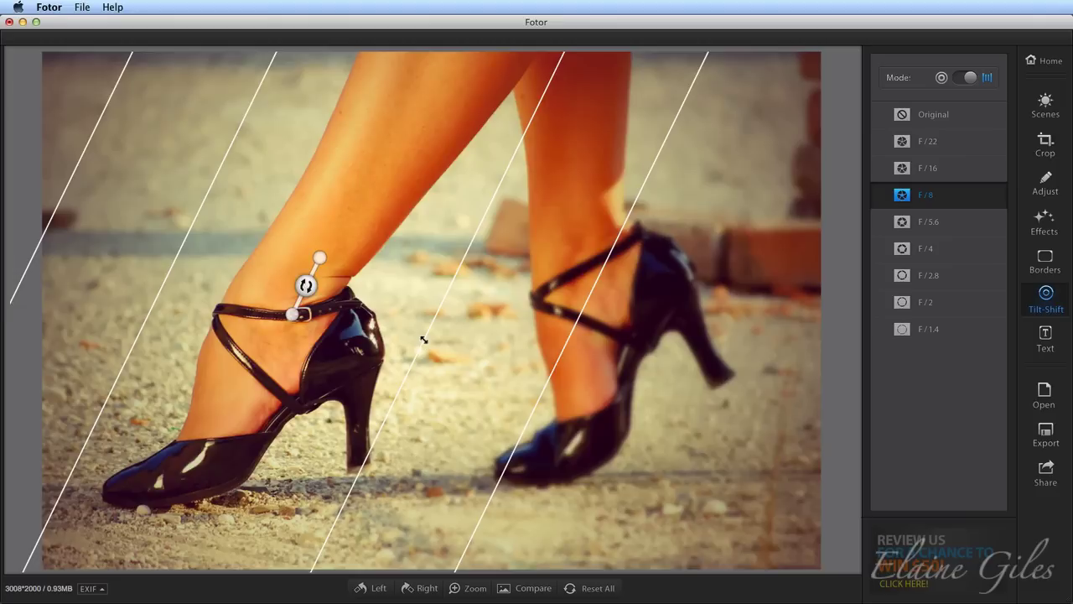
left_click_drag(423, 339, 552, 428)
left_click_drag(367, 331, 421, 370)
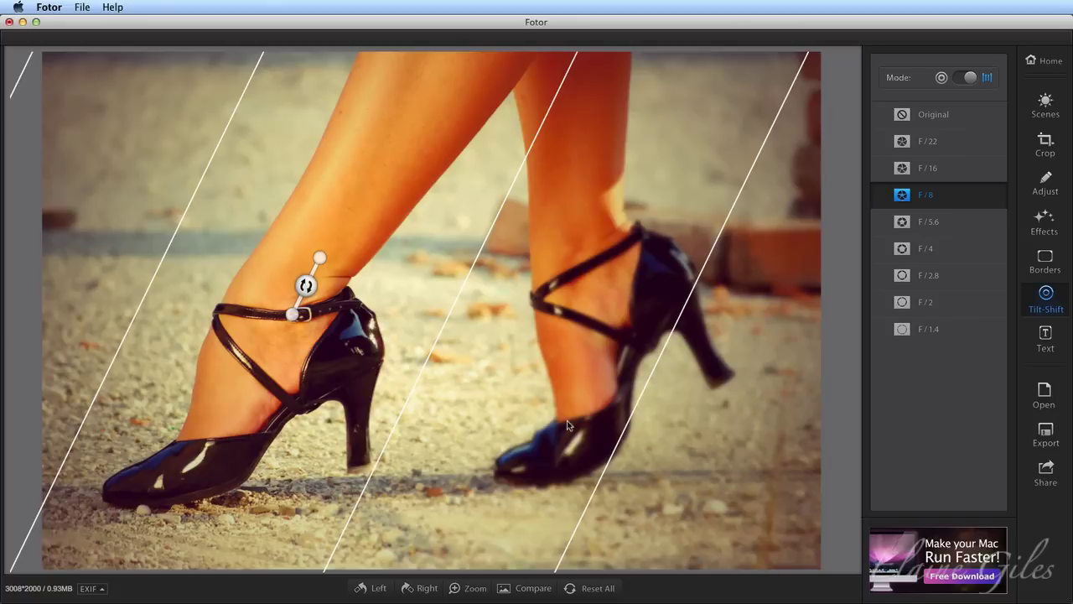
- Switch Tilt-Shift to circular mode, centre the focus area on the front shoe and enlarge the inner and outer circles
left_click(959, 78)
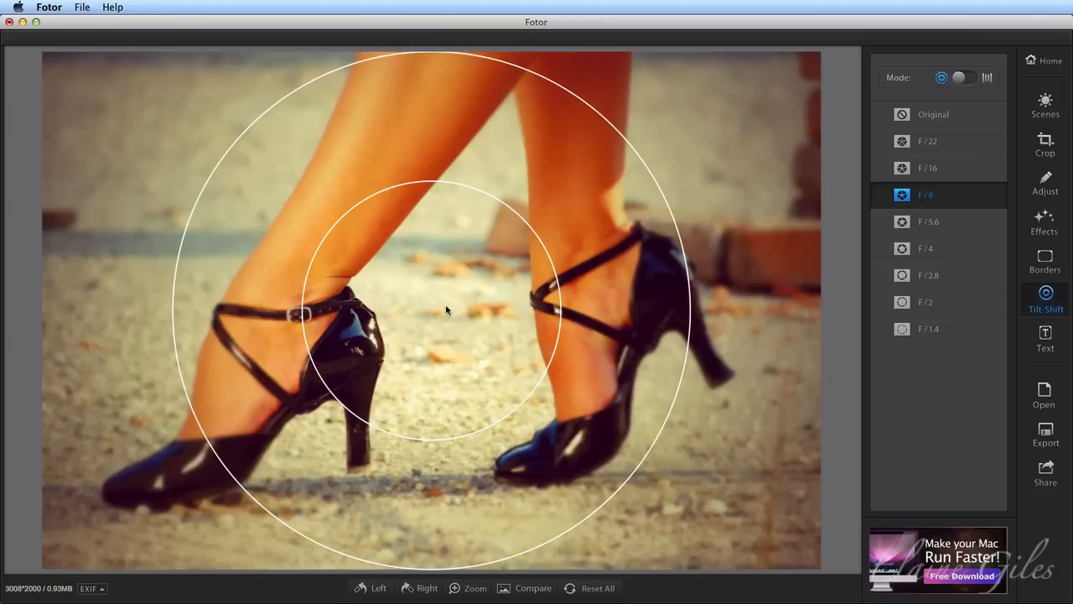
left_click_drag(445, 307, 302, 314)
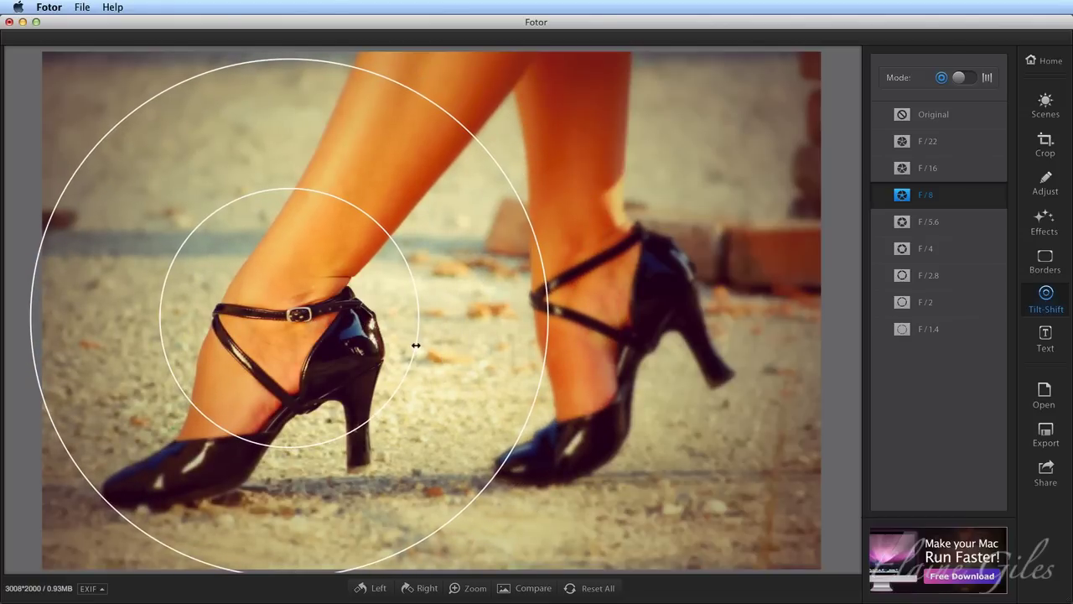
left_click_drag(417, 345, 443, 357)
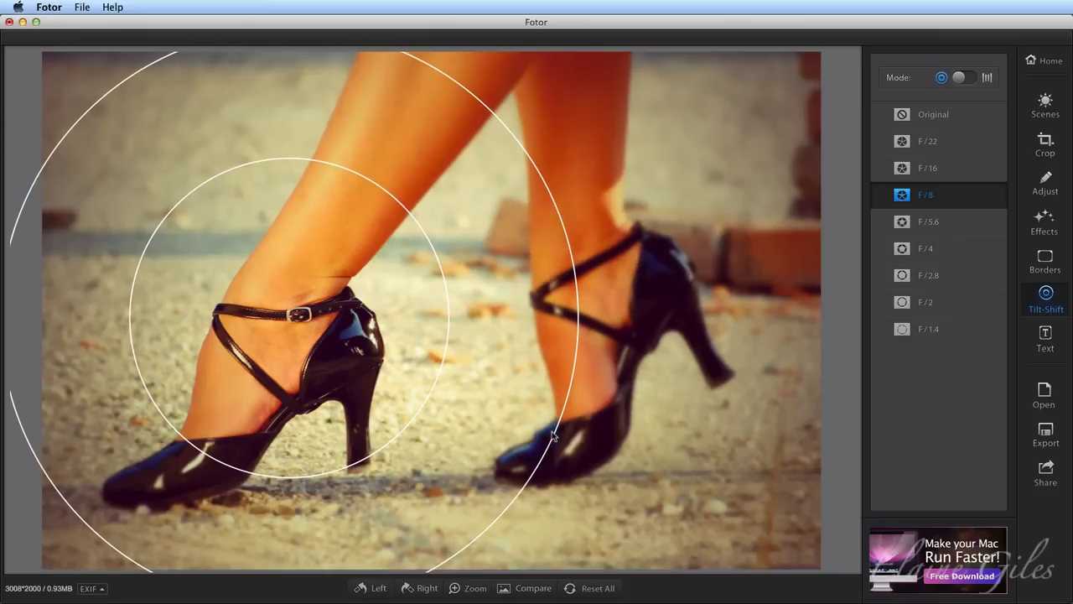
left_click_drag(554, 431, 591, 460)
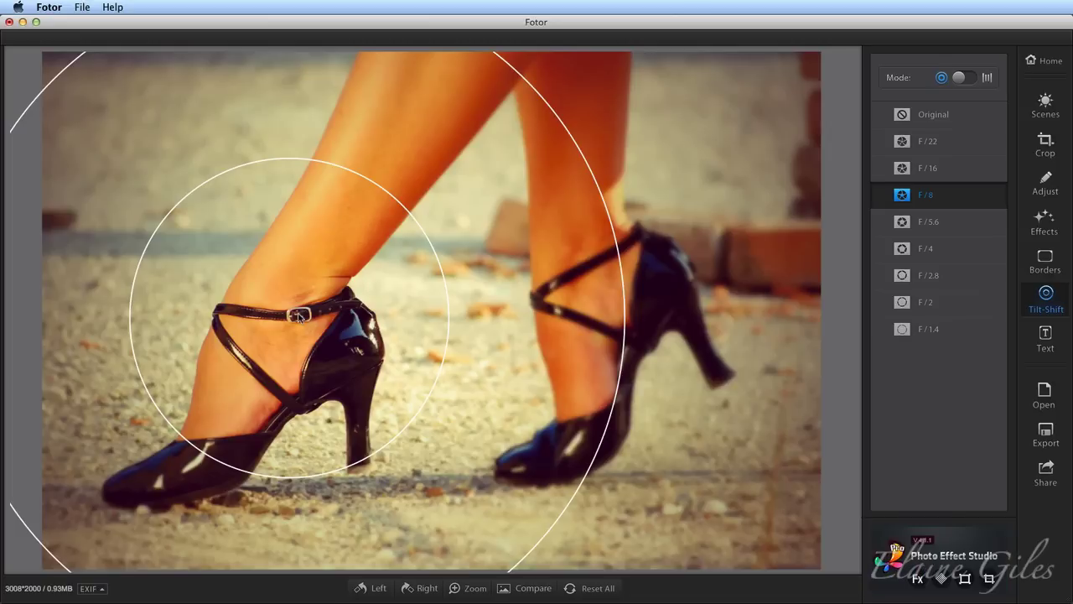
left_click_drag(299, 316, 312, 346)
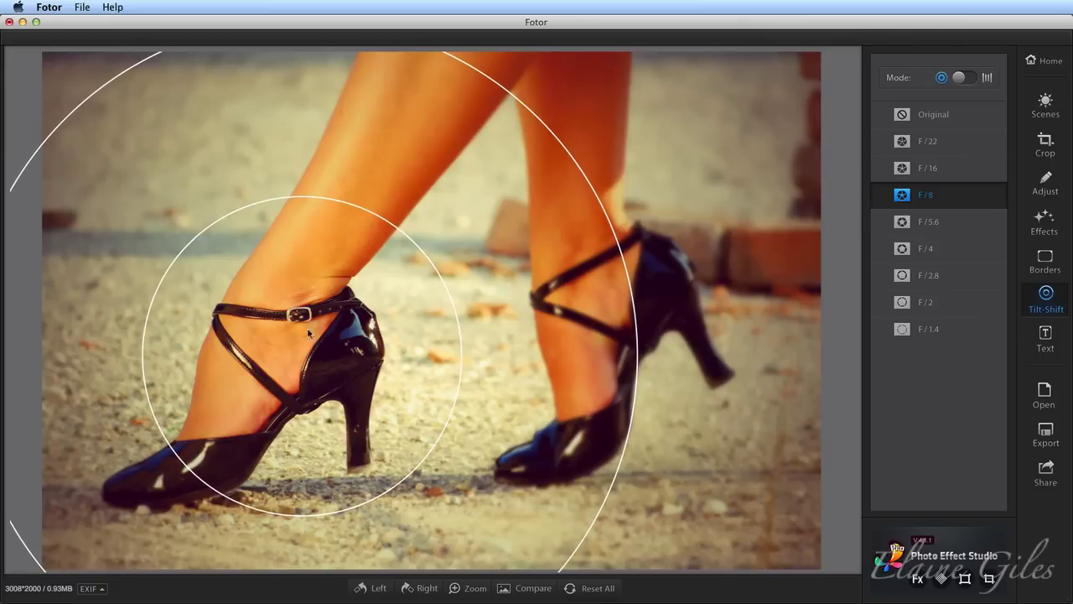
- Compare the F/22 blur strength and set the Tilt-Shift aperture to F/1.4
left_click(956, 146)
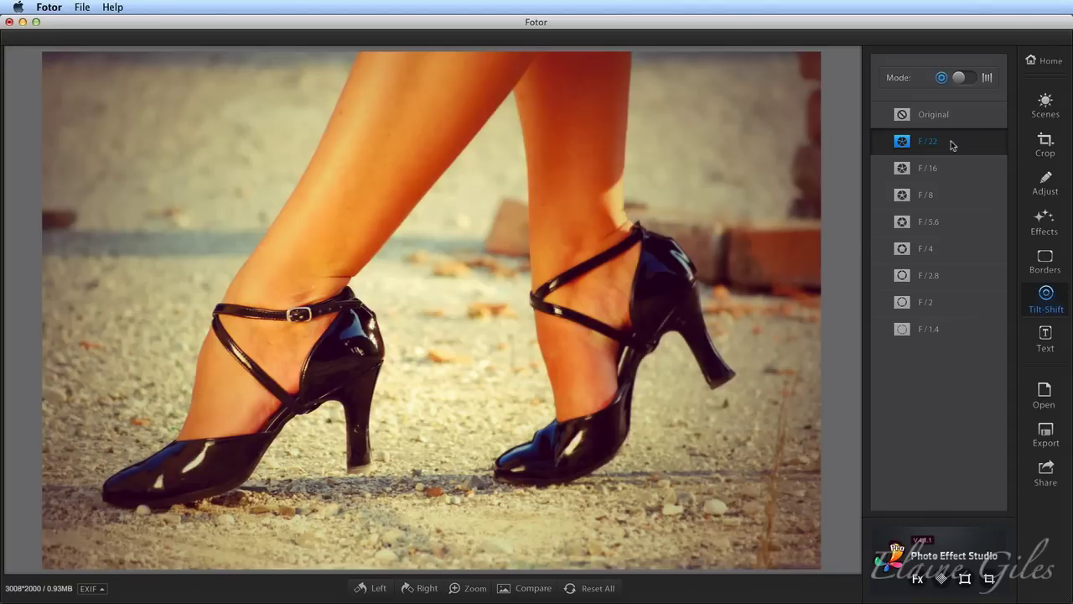
left_click(950, 334)
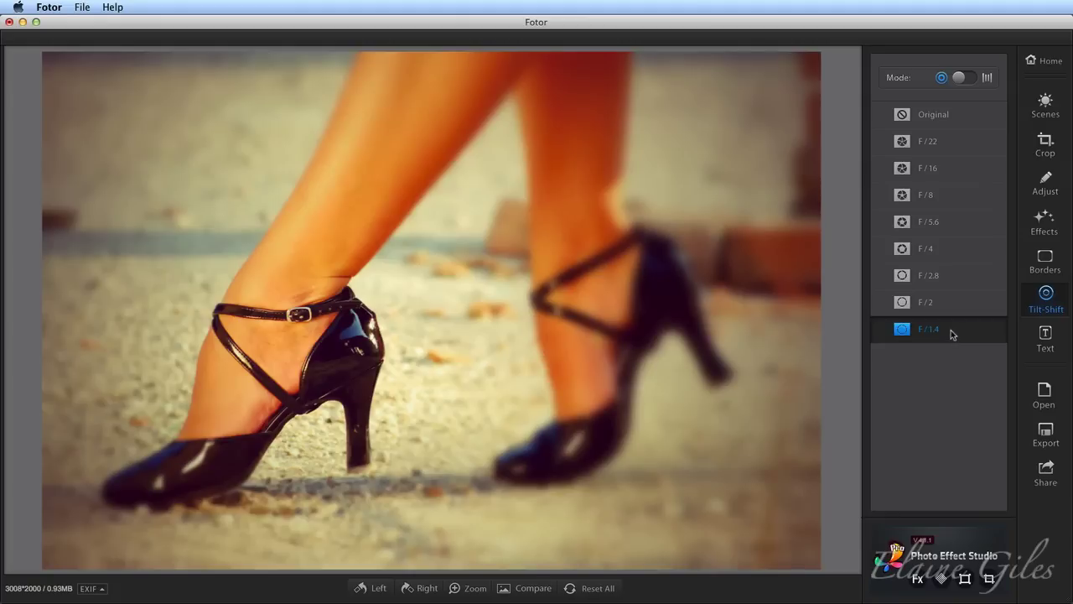
- Reduce the Tilt-Shift blur by trying apertures F/2 and F/2.8, settle on F/4, and fine-tune the circular focus area around the front shoe
left_click(957, 305)
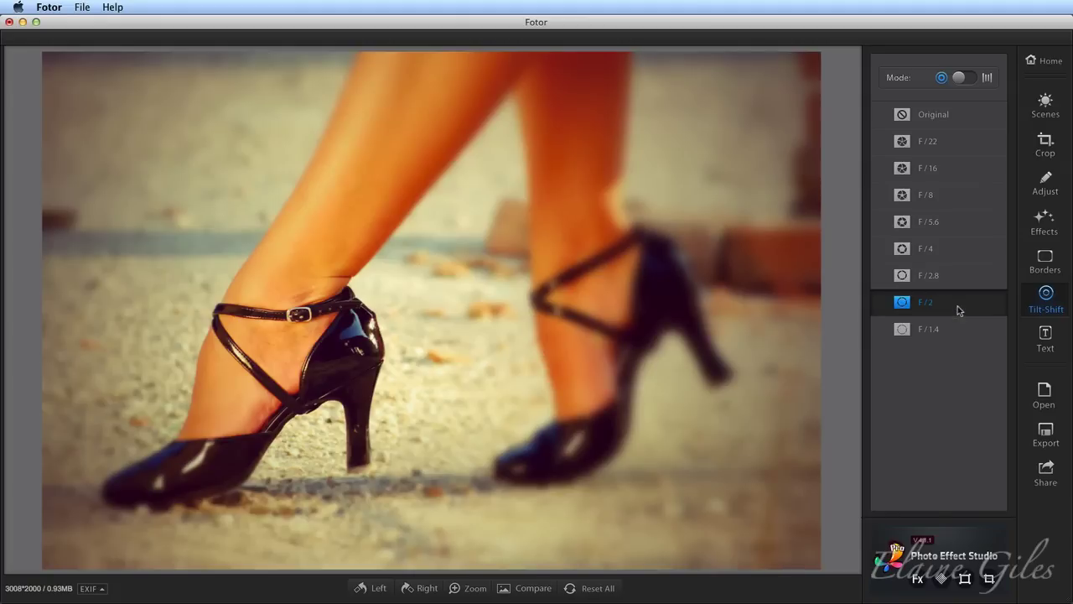
left_click(959, 275)
left_click(959, 248)
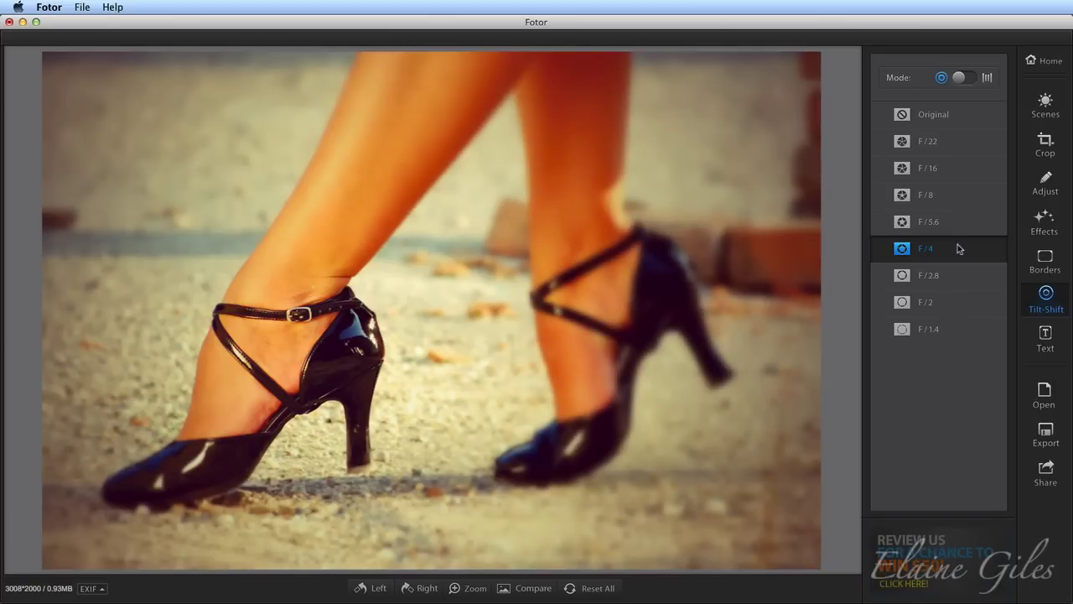
mouse_move(428, 323)
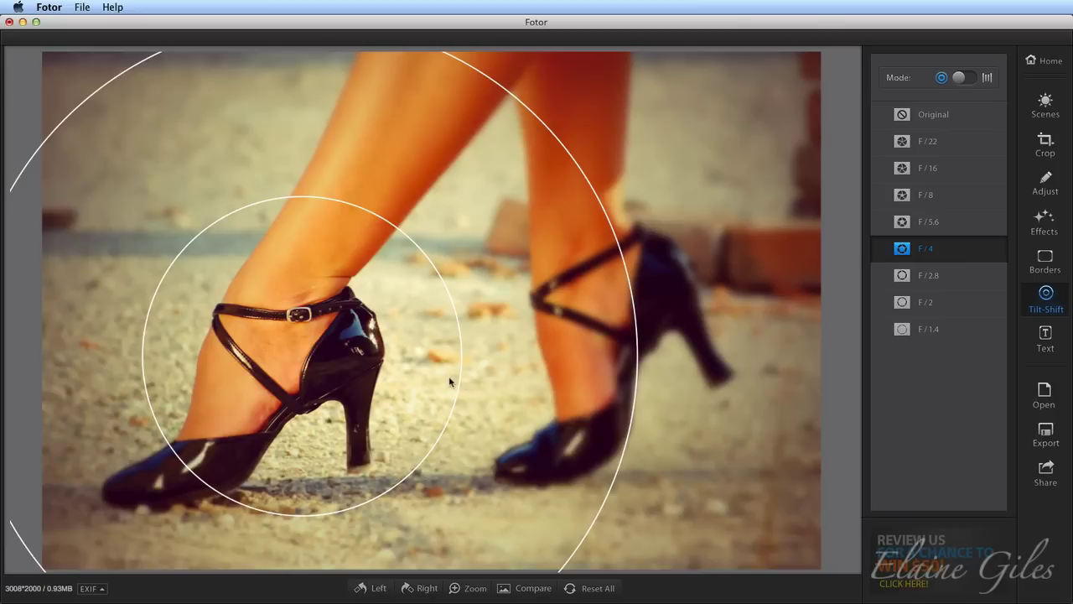
mouse_move(455, 394)
left_mouse_down()
mouse_move(429, 380)
mouse_move(440, 390)
left_mouse_up()
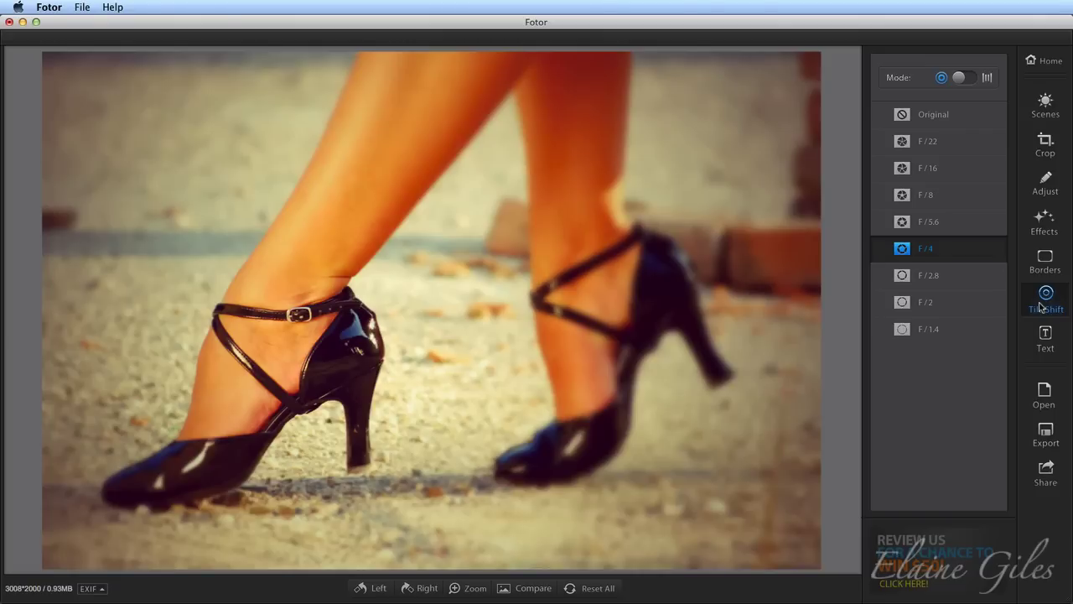
- Darken the photo's edges by raising the Vignette intensity adjustment slightly above its midpoint
left_click(1045, 190)
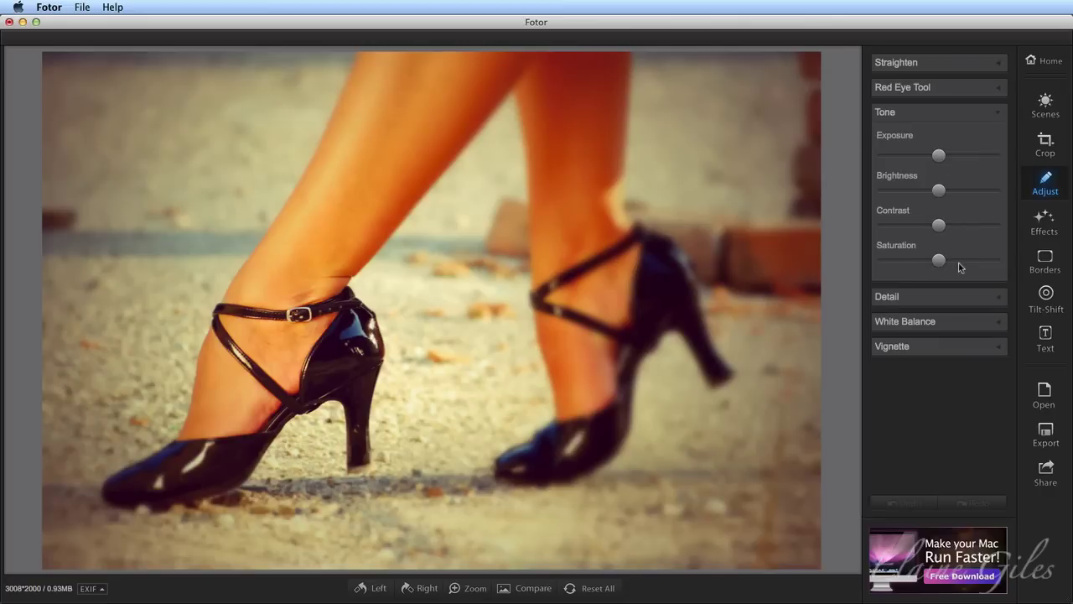
left_click(995, 346)
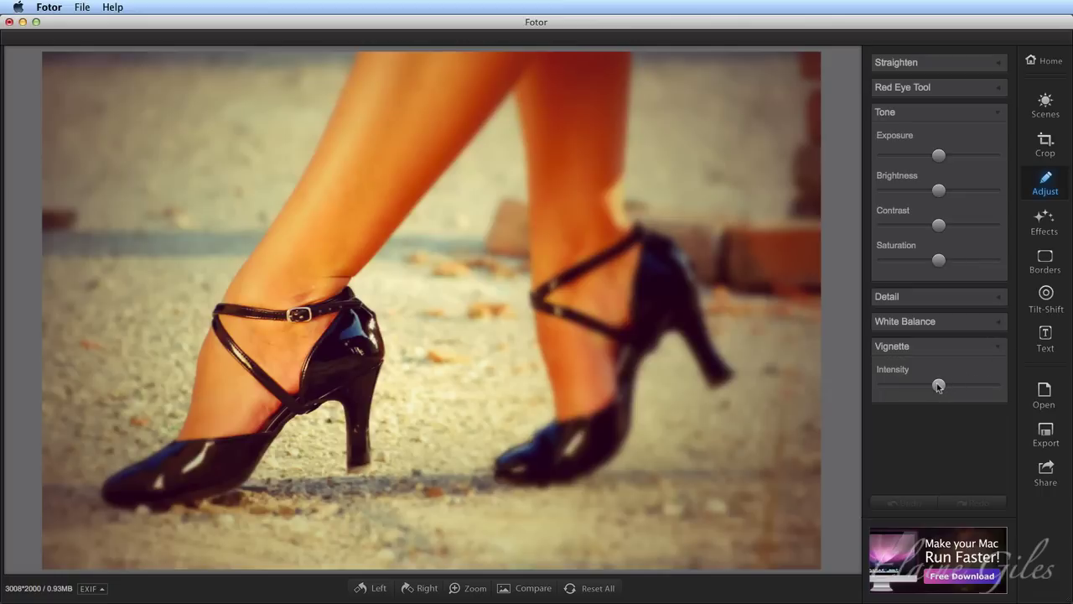
left_click_drag(938, 384, 960, 386)
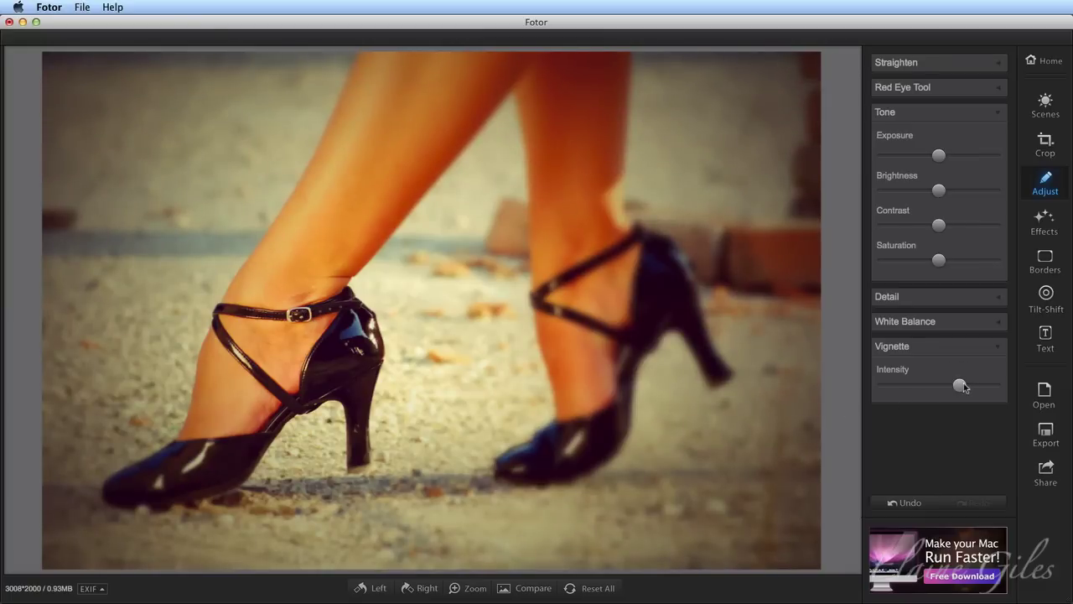
mouse_move(960, 387)
left_mouse_down()
mouse_move(1017, 384)
mouse_move(958, 388)
left_mouse_up()
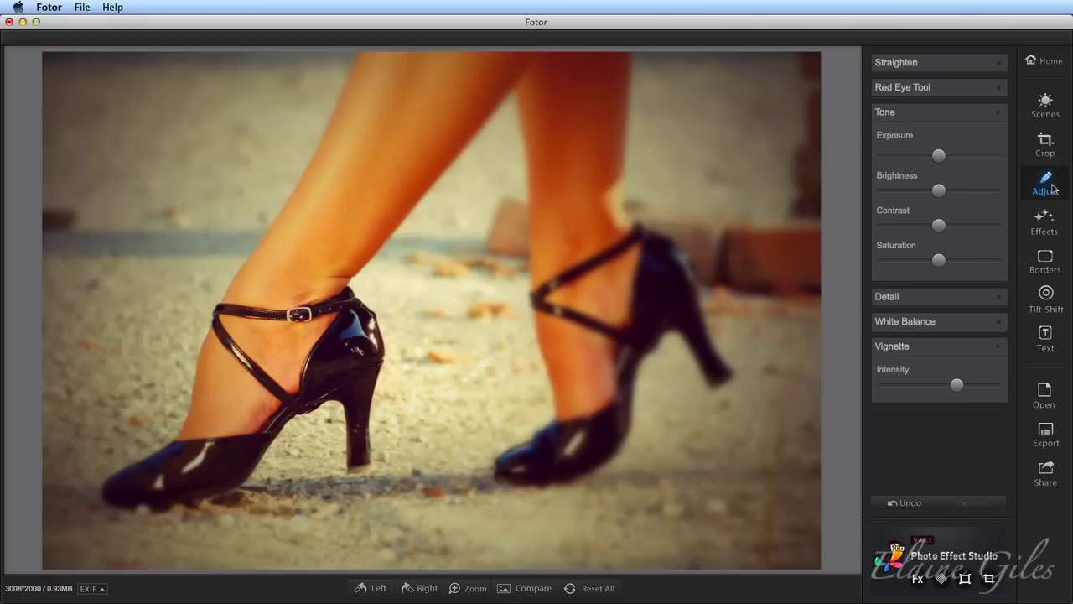
- Try the Just Bold, Classic, Cleopatra, Wooden, Grassy and blue stamp-edged borders on the photo
left_click(1047, 264)
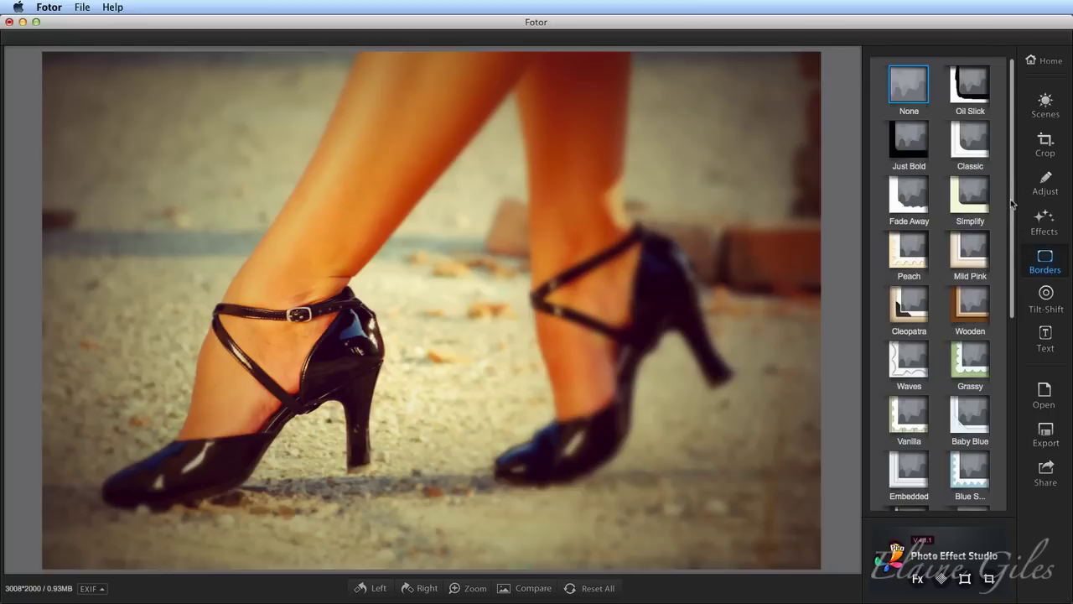
left_click_drag(1013, 208, 1015, 185)
left_click(905, 141)
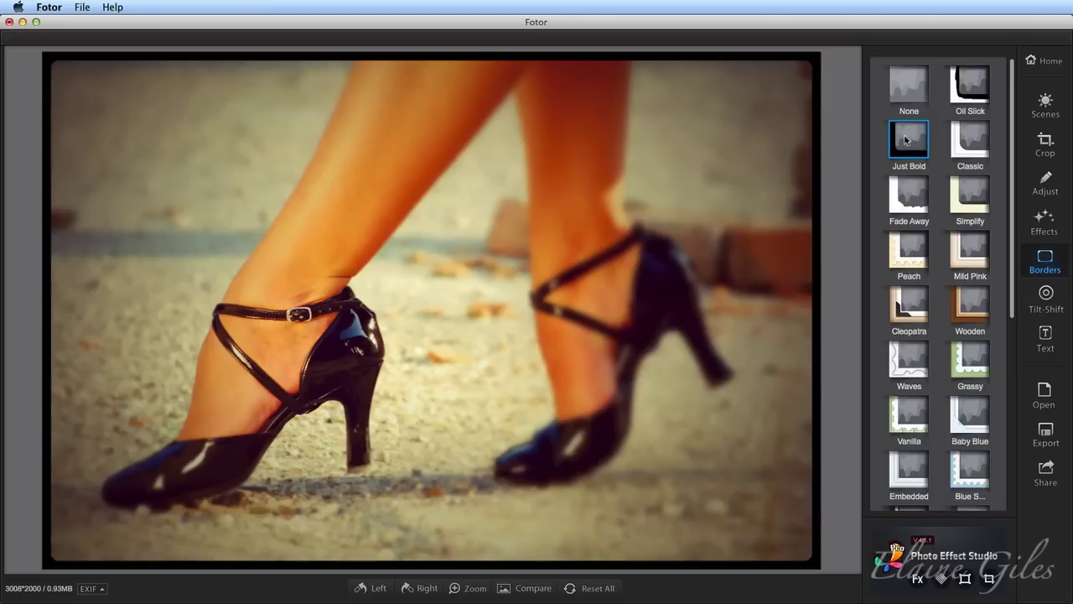
left_click(971, 142)
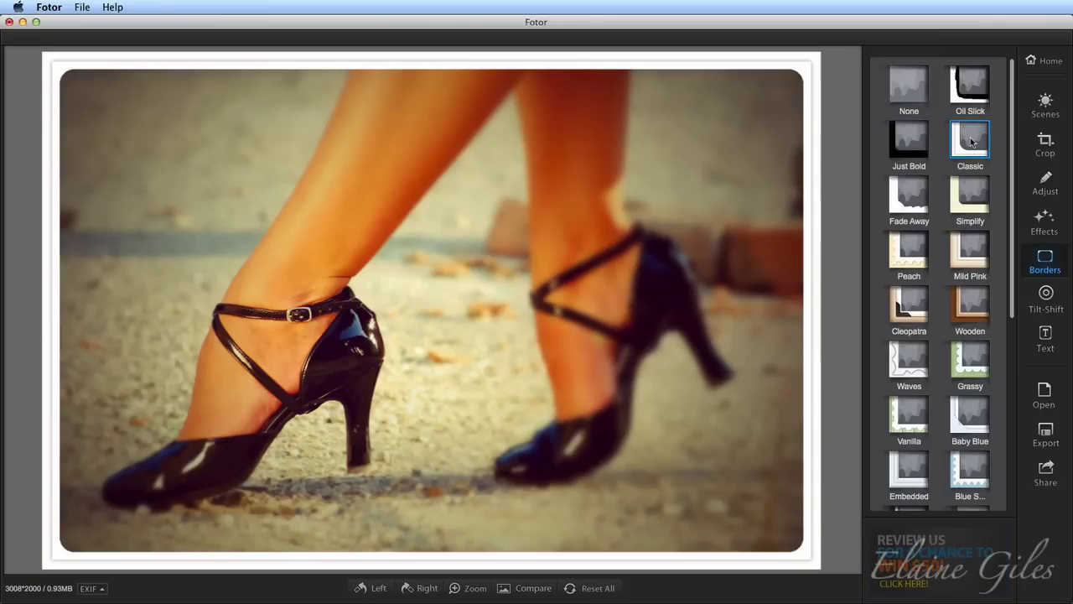
left_click(899, 309)
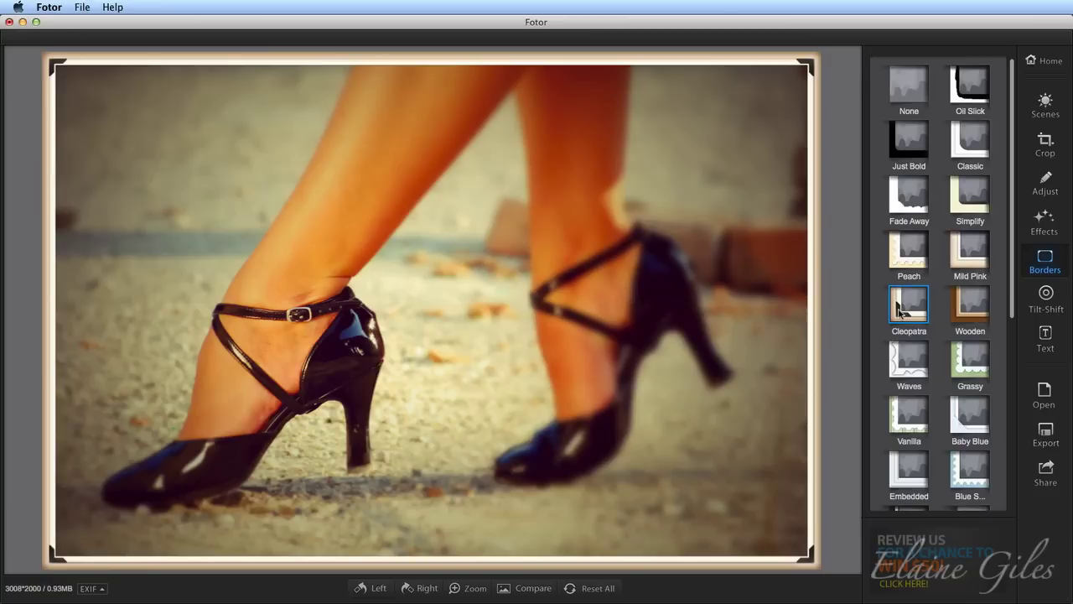
left_click(968, 310)
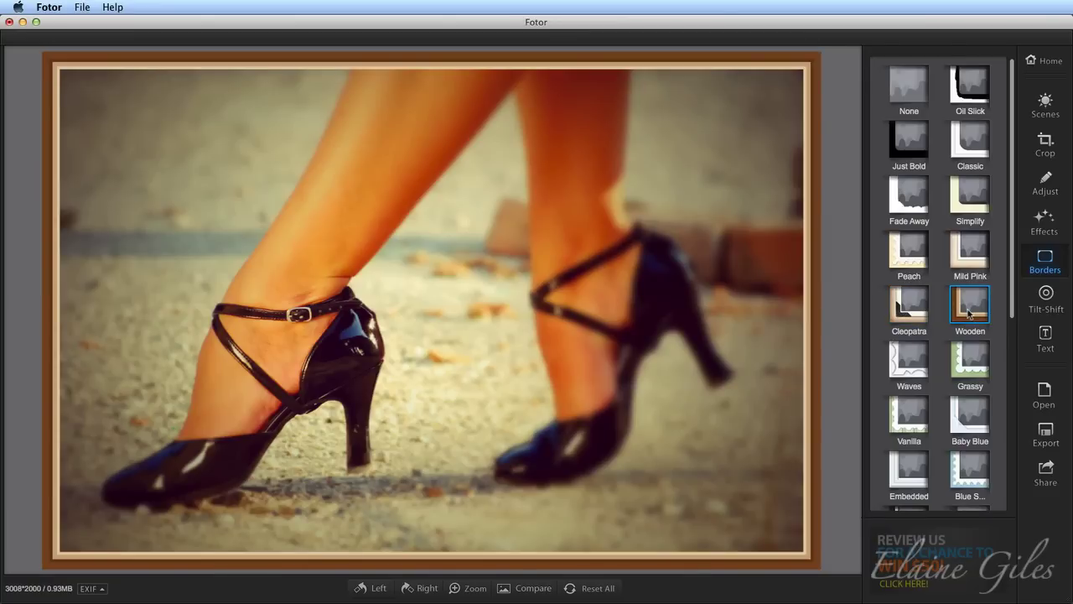
left_click(965, 361)
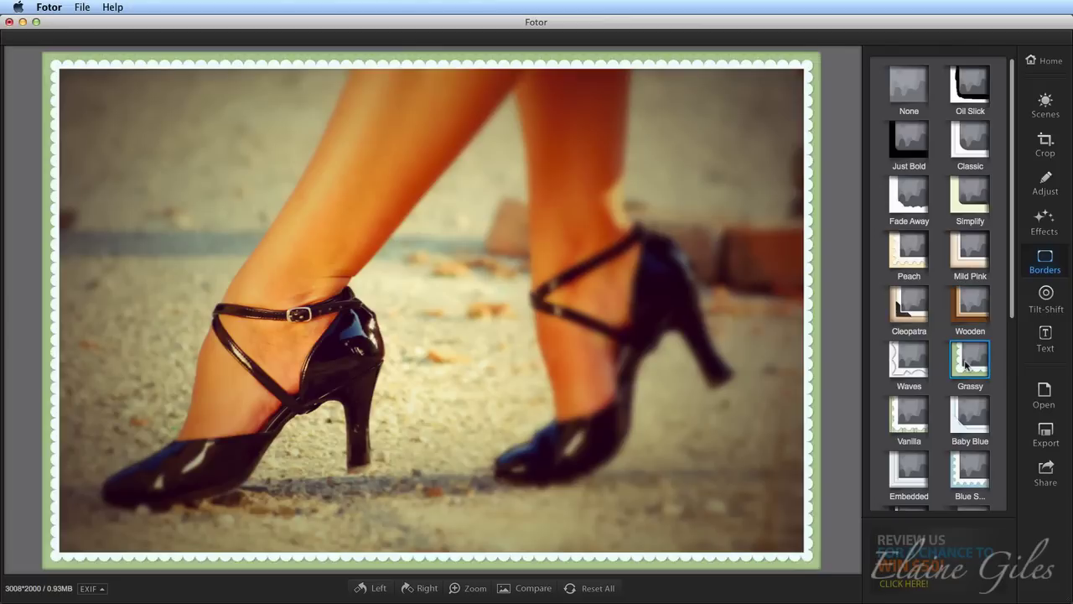
scroll(966, 364, "down", 2)
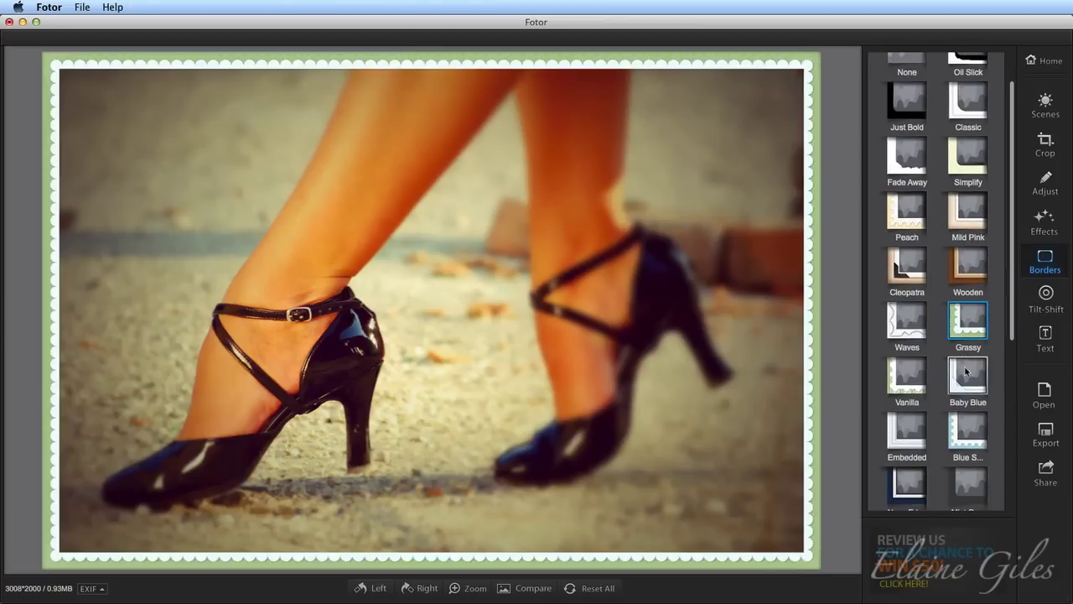
left_click(971, 432)
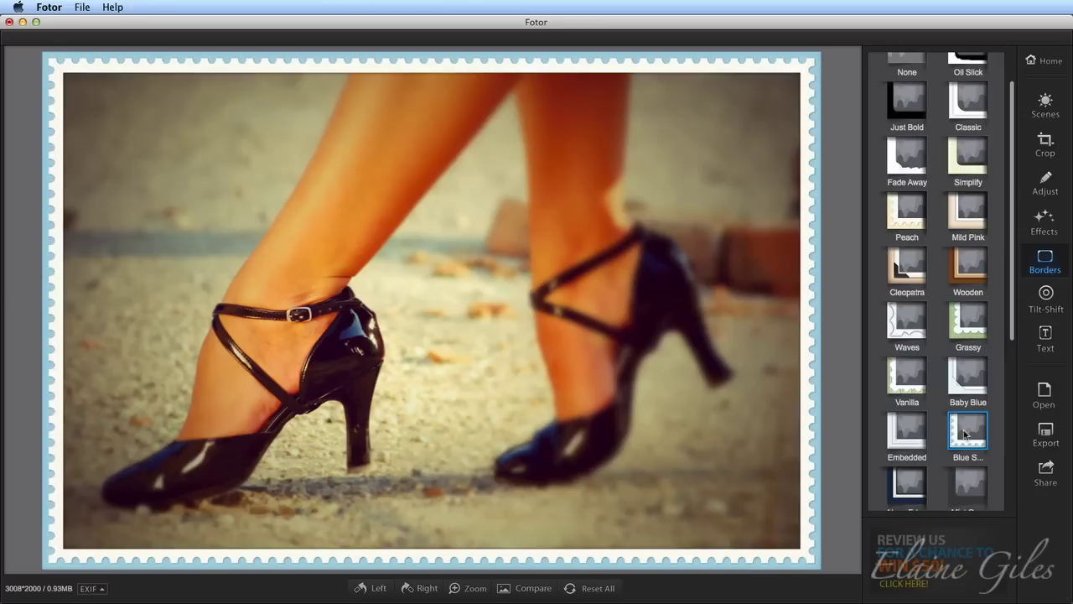
- Apply the Film border to the photo and compare the edited picture with the original
scroll(964, 433, "down", 10)
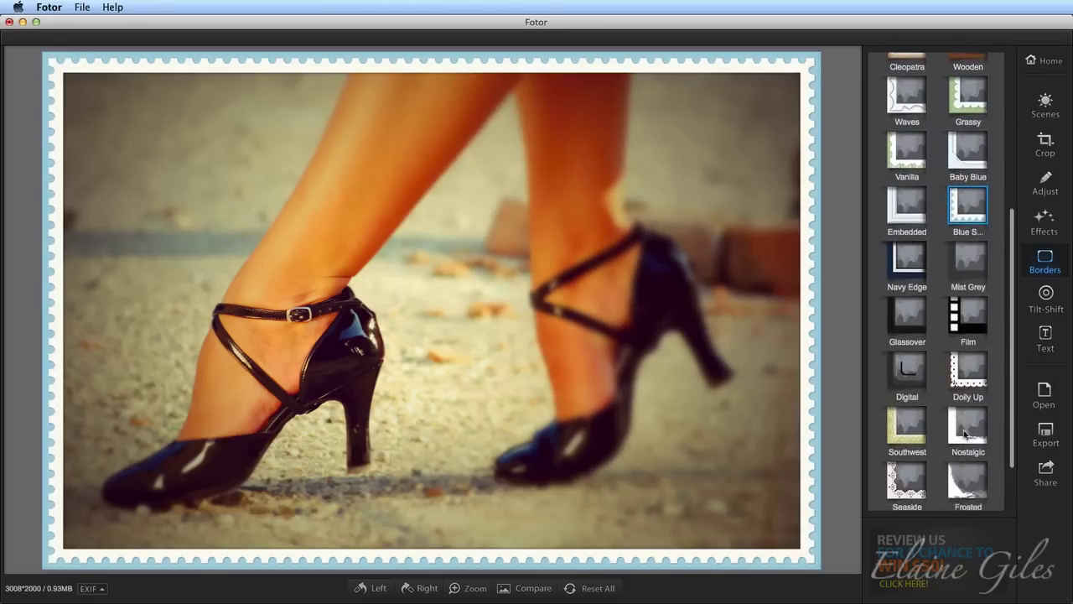
scroll(965, 402, "down", 1)
left_click(965, 290)
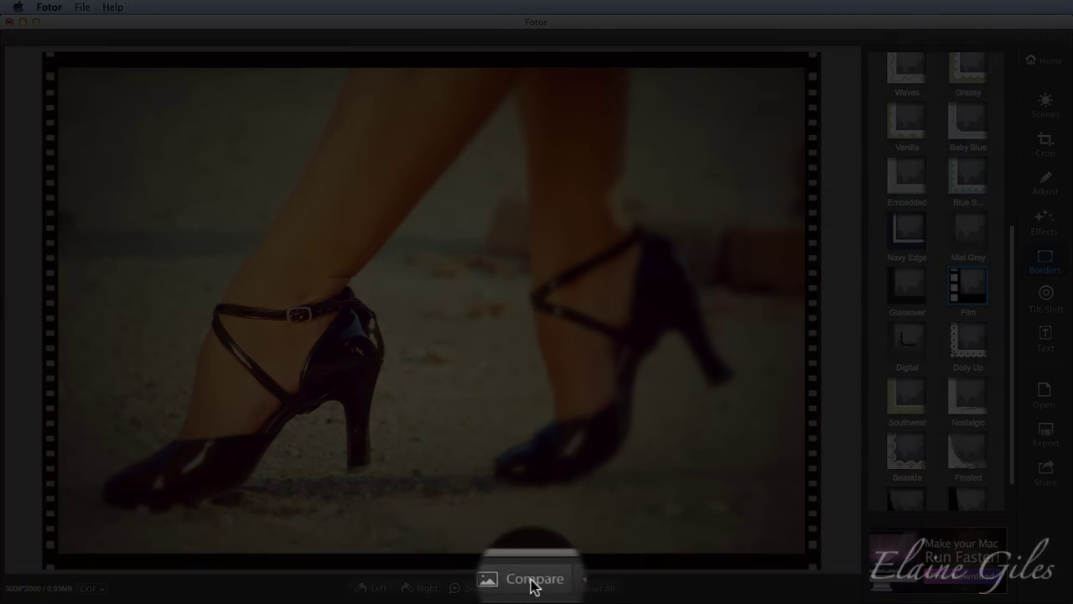
left_click(533, 585)
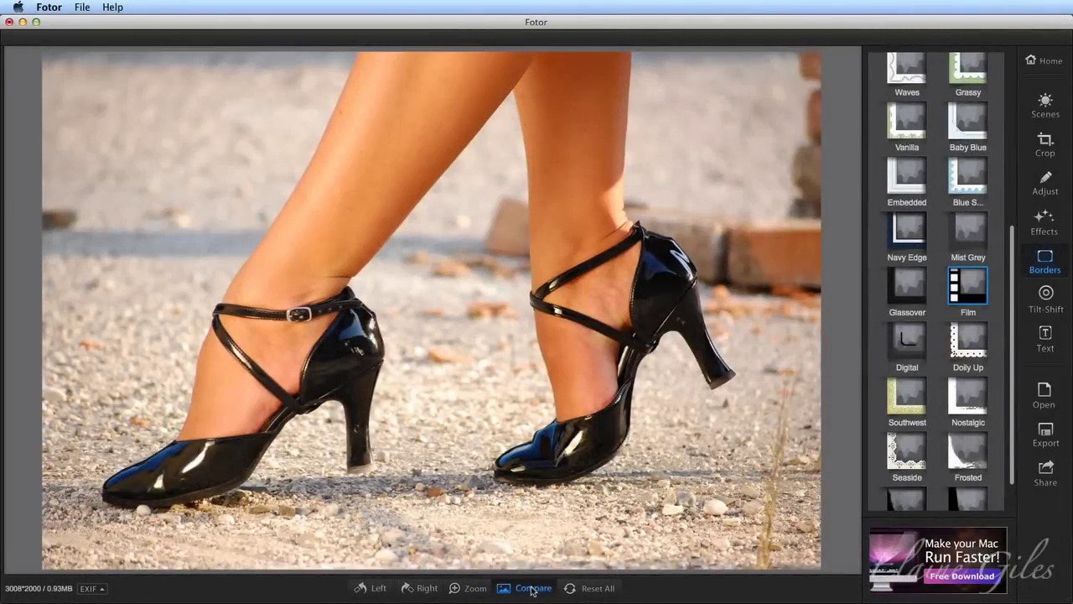
left_click(531, 590)
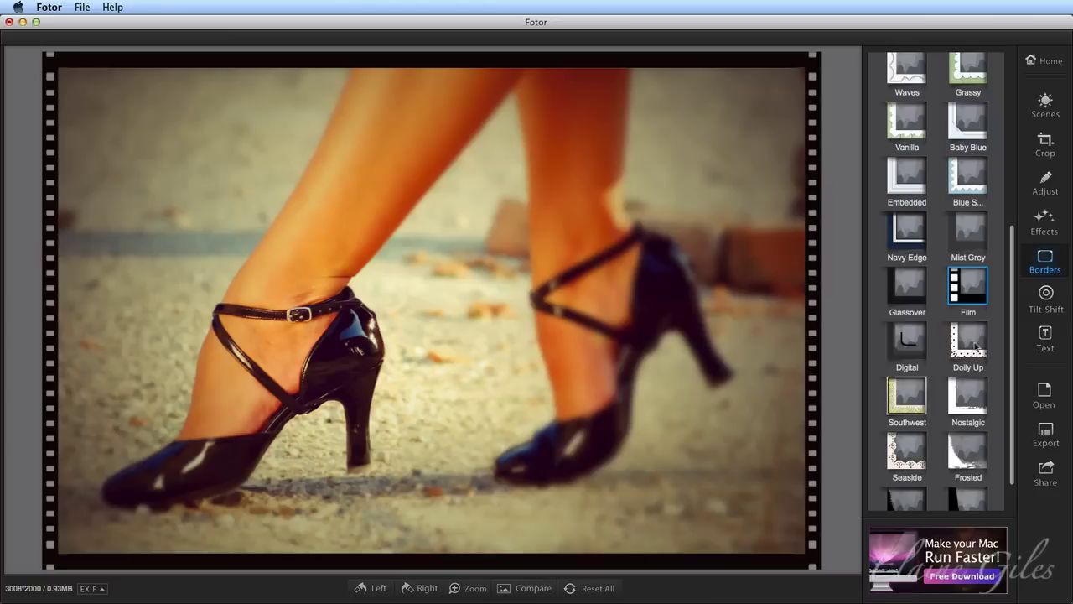
- Strengthen the photo's Vignette adjustment by raising its intensity a little further
left_click(1054, 186)
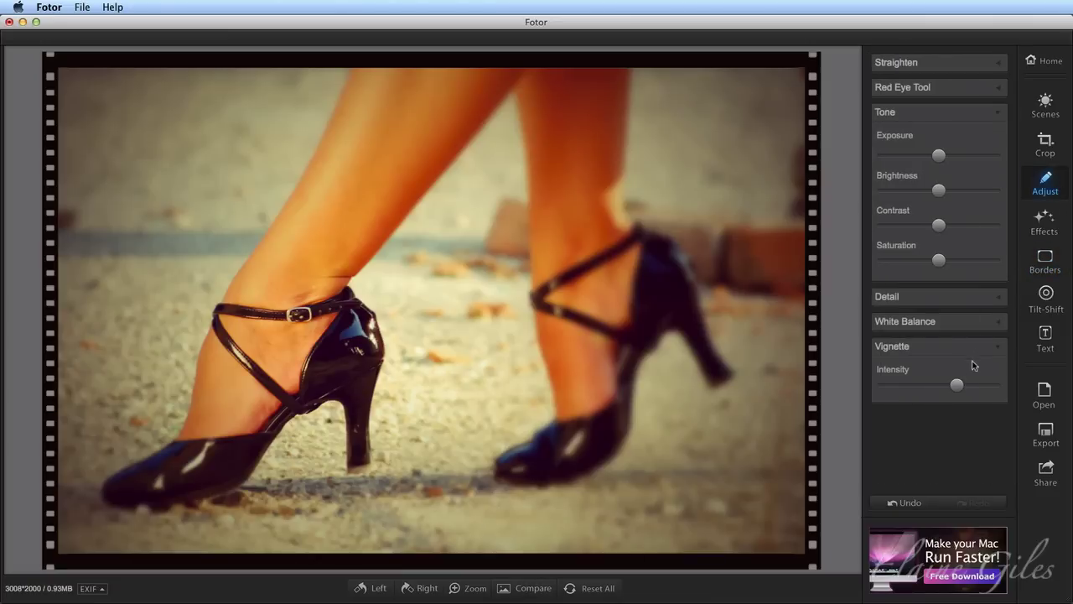
mouse_move(960, 386)
left_click_drag(960, 386, 972, 388)
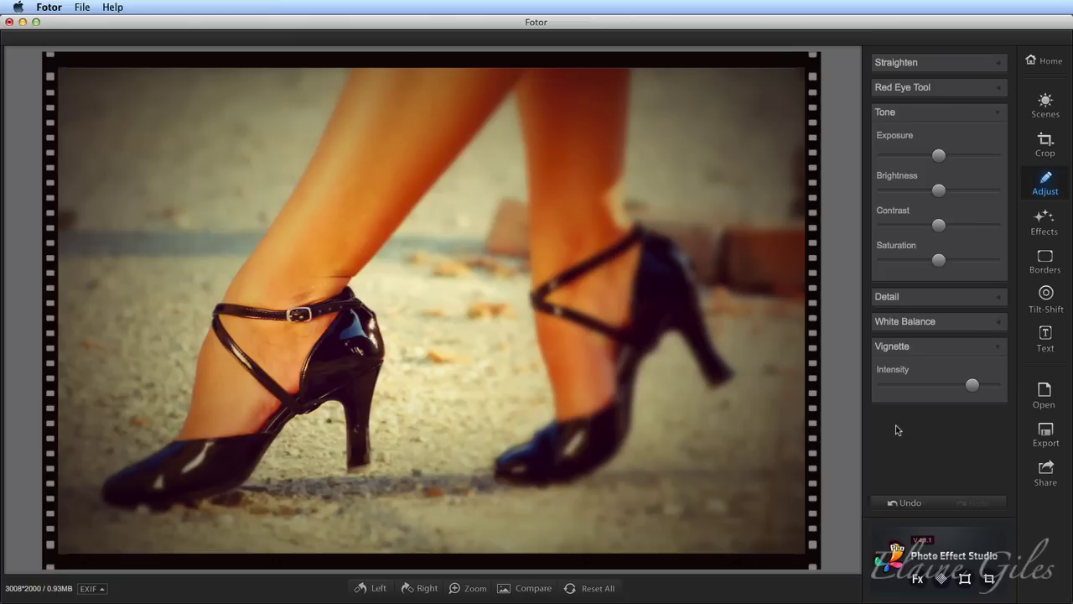
- View the services available for sharing the photo and dismiss them
left_click(1046, 474)
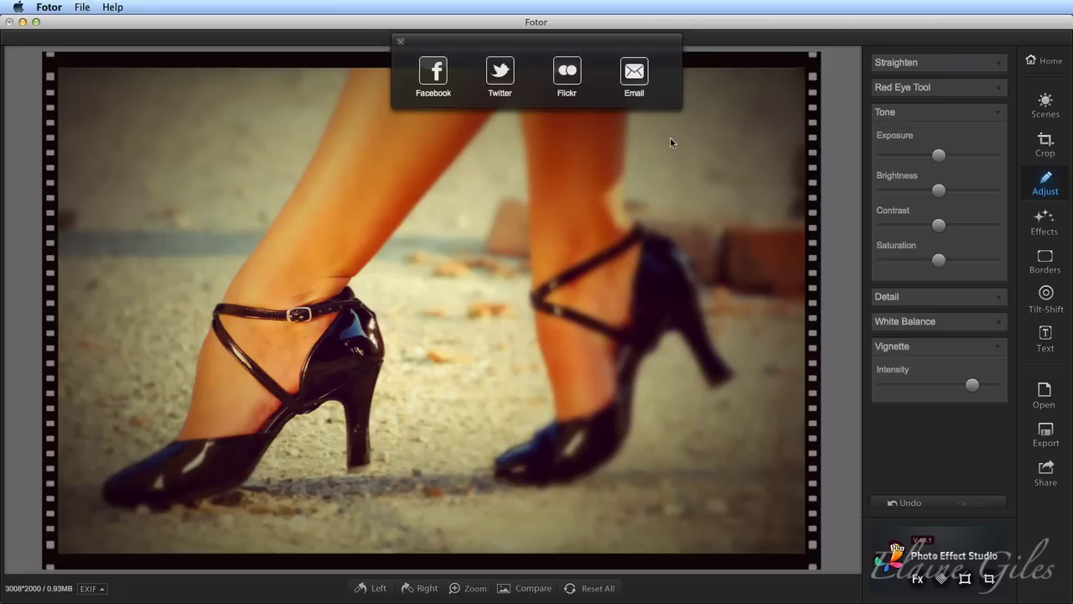
left_click(401, 41)
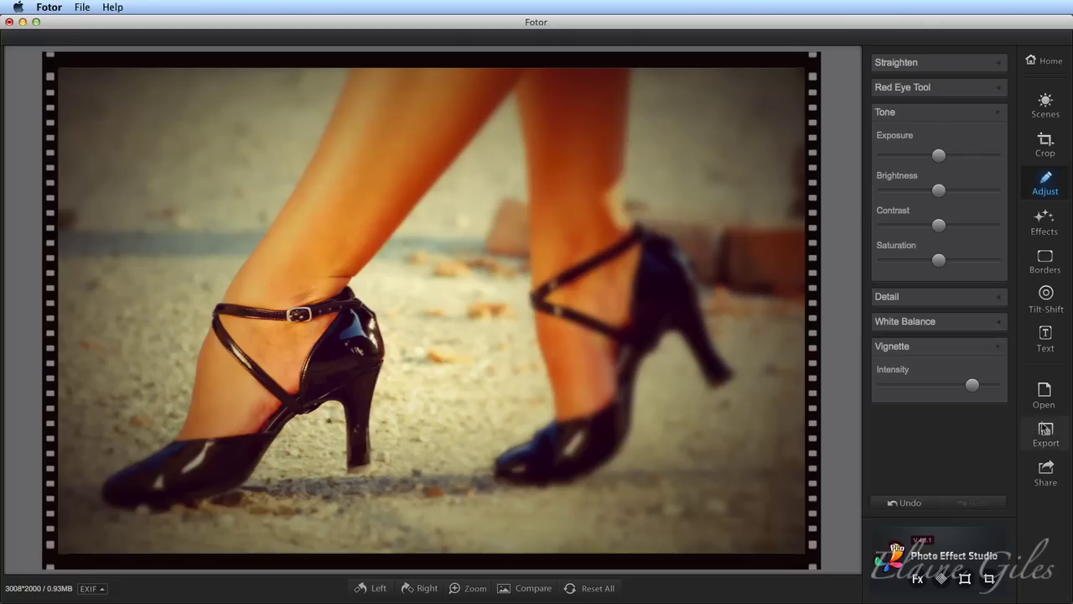
- Export the photo to the Desktop as Fotolia_17845043_L_Fotor in .tiff format at 3008 × 2000
left_click(1046, 432)
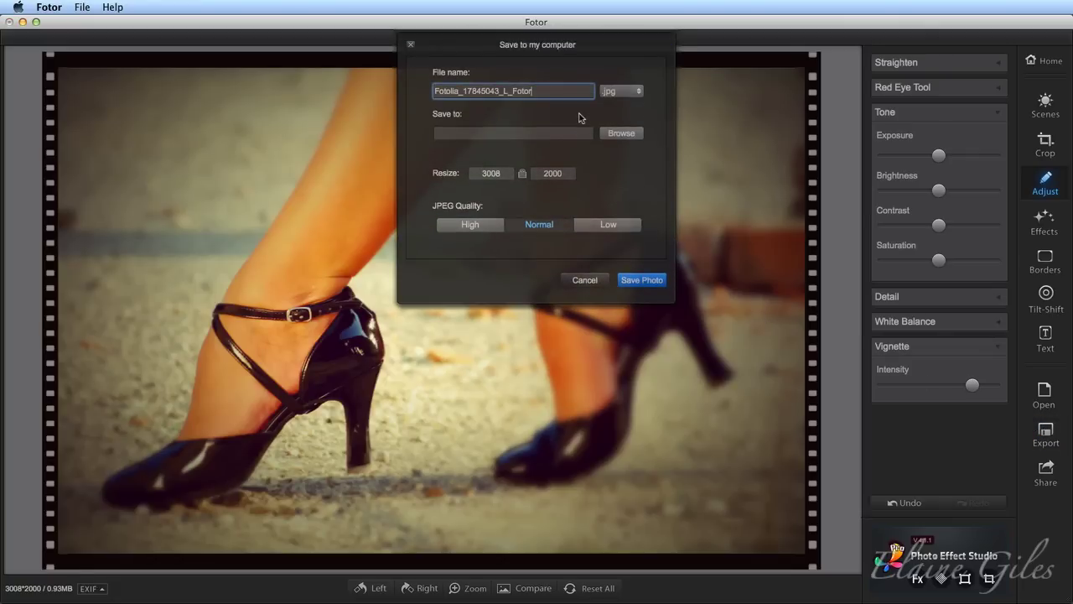
left_click(637, 92)
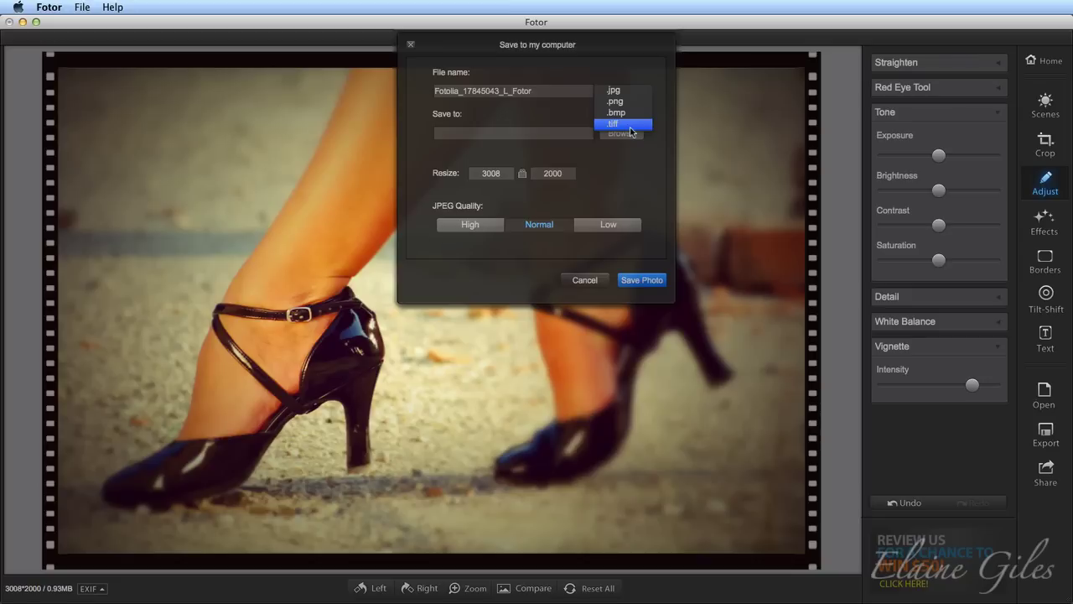
left_click(631, 124)
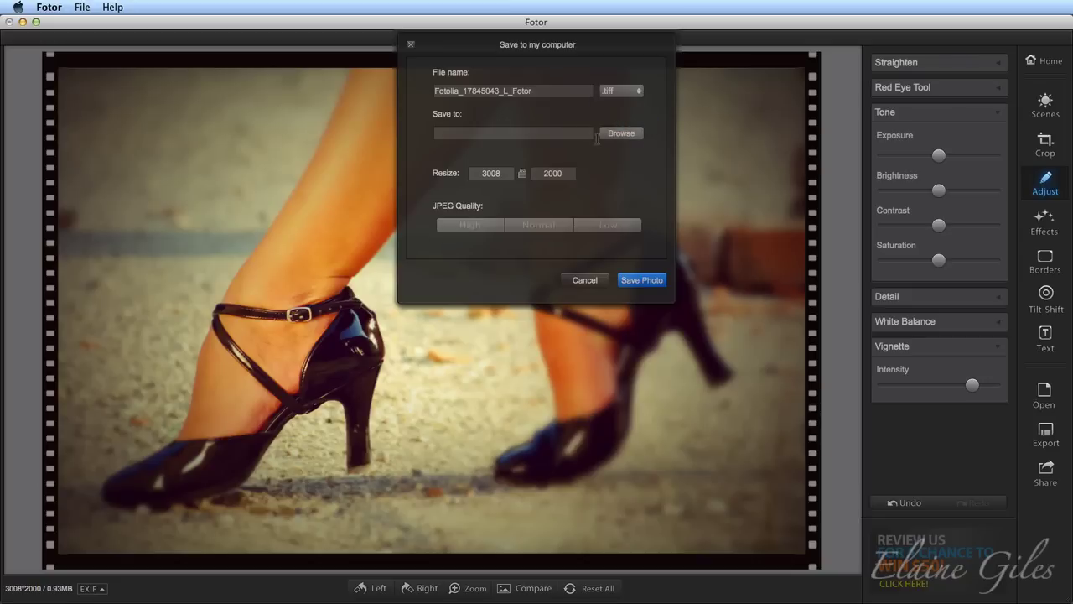
left_click(617, 137)
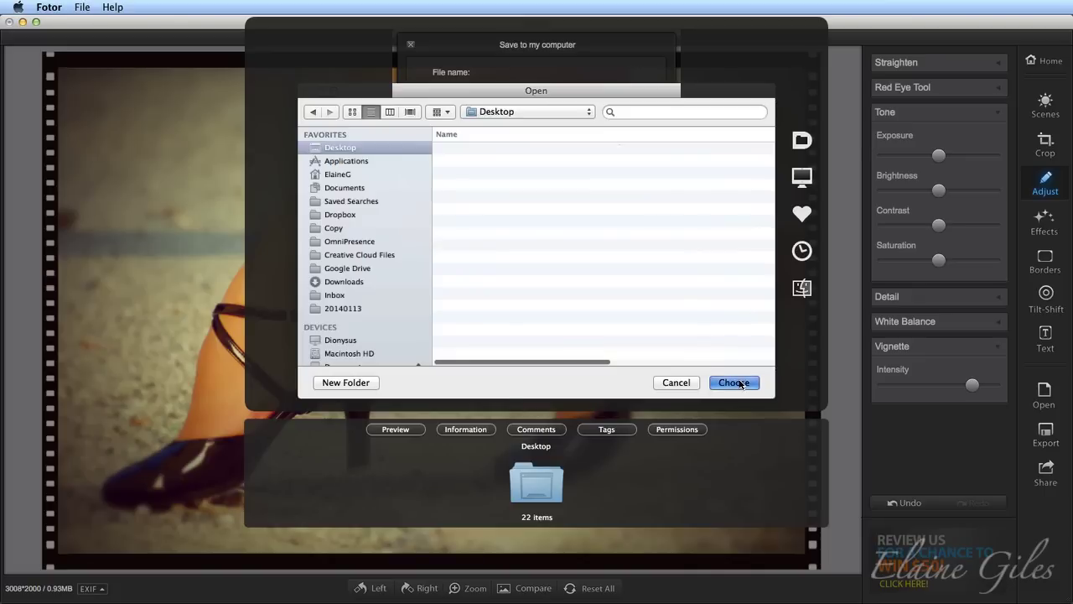
left_click(739, 383)
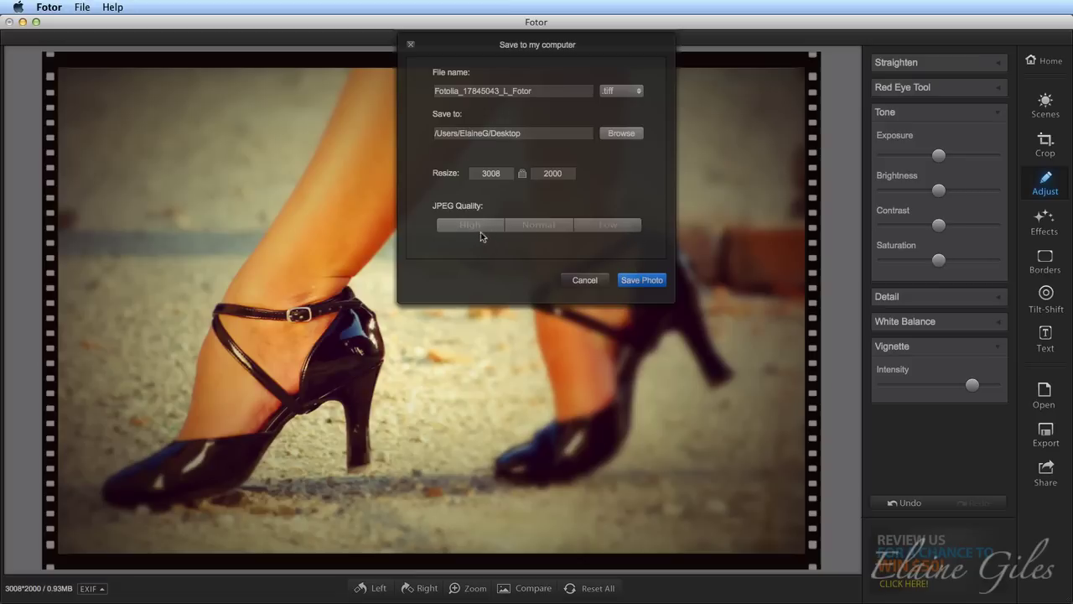
left_click(648, 280)
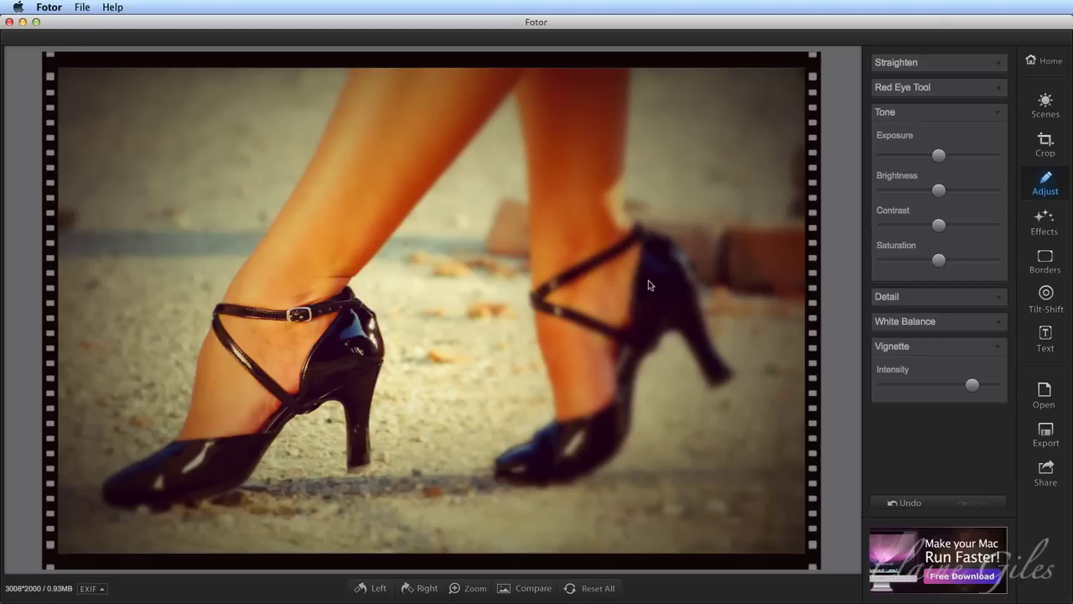
- Minimise the editor window and open the exported Fotolia_17845043_L_Fotor.tiff from the desktop in Preview
left_click_drag(30, 23, 22, 30)
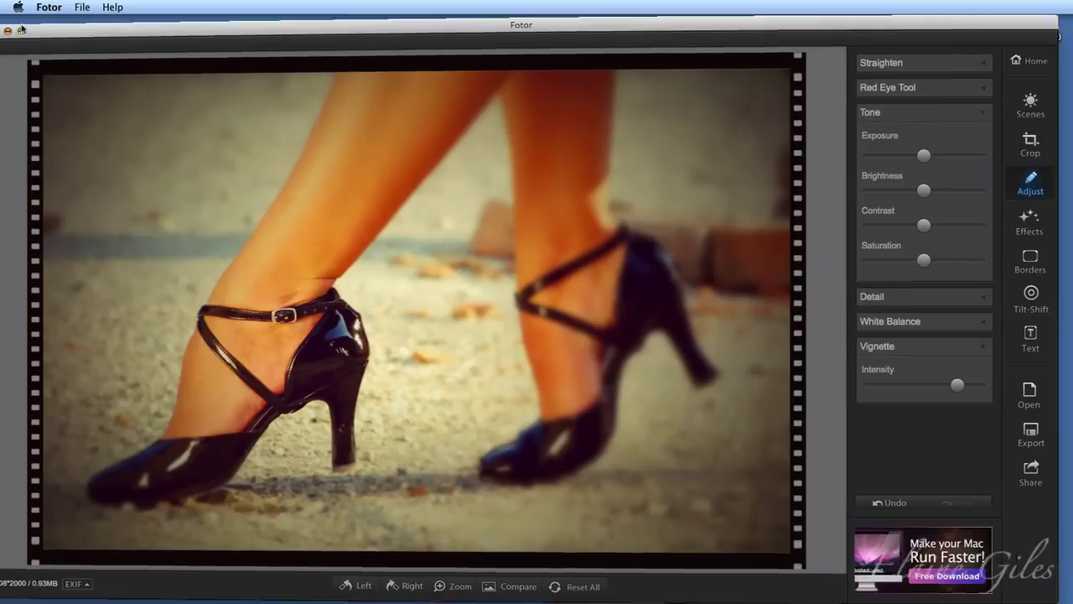
left_click(22, 29)
left_click(966, 45)
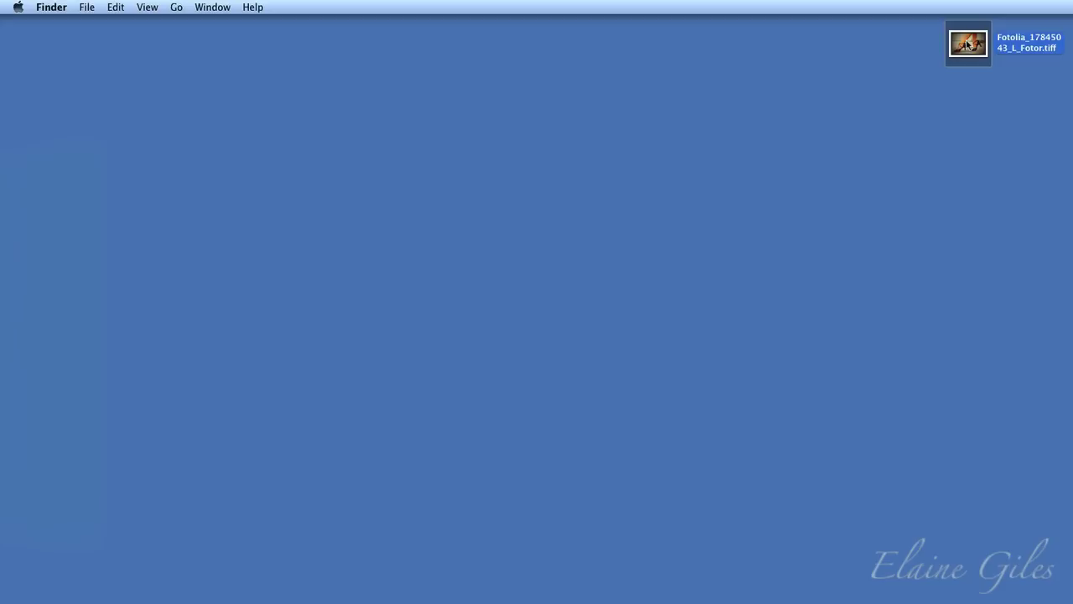
double_click(966, 44)
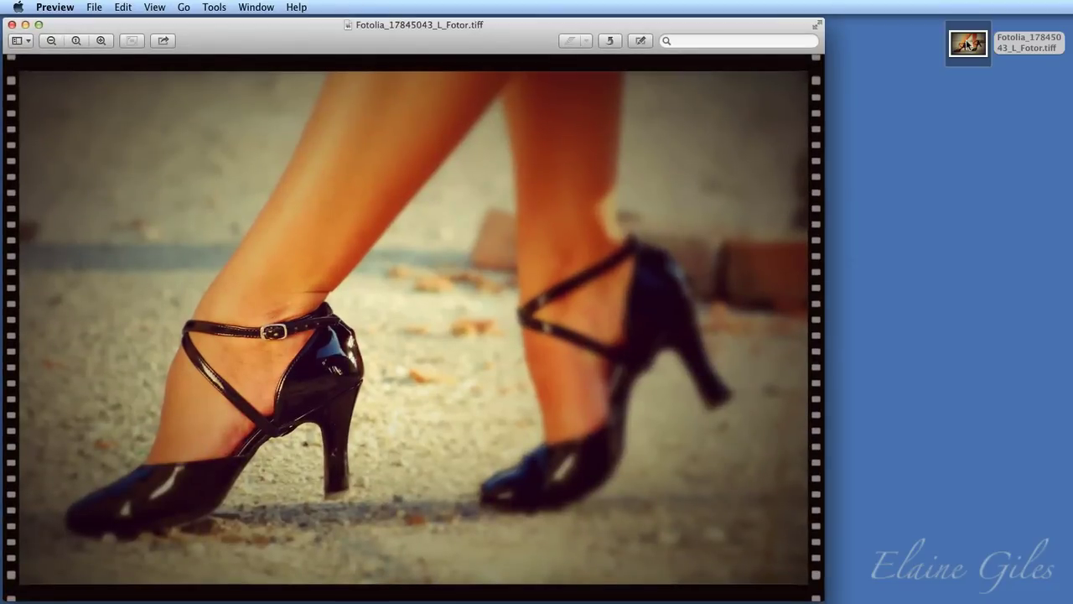
- Place the original Fotolia_17845043_L.jpg beside the exported TIFF in Preview and compare the two, bringing the edited version to the front
left_click_drag(511, 28, 515, 23)
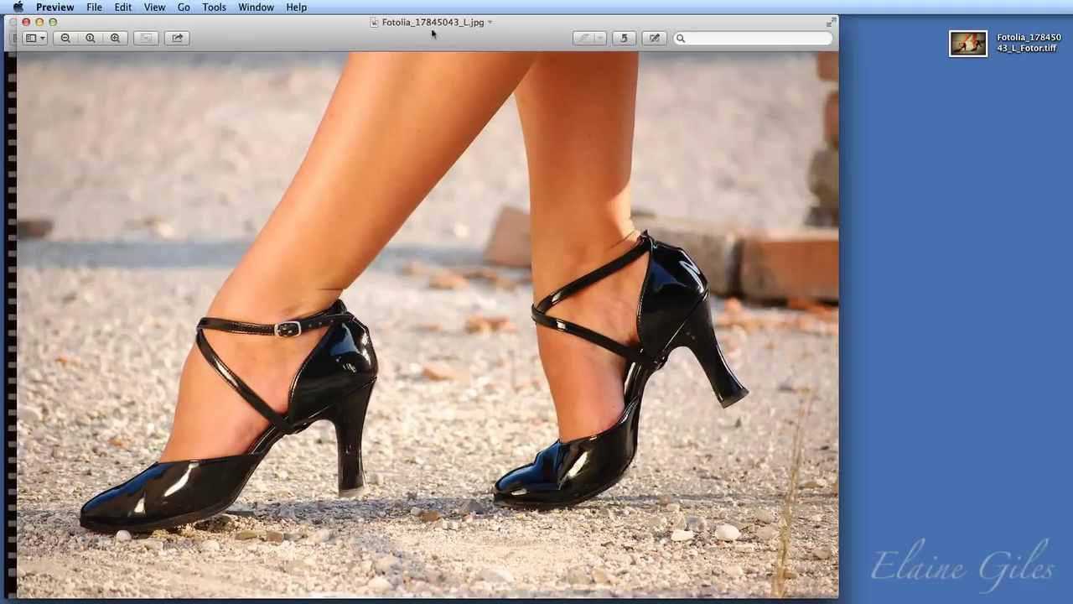
left_click_drag(387, 30, 834, 22)
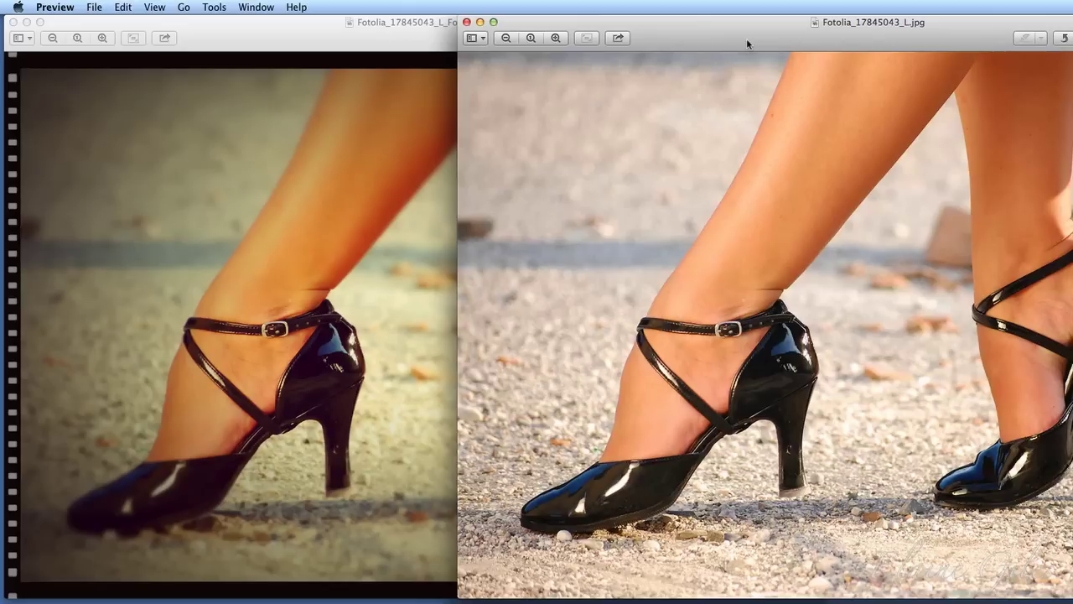
left_click(270, 39)
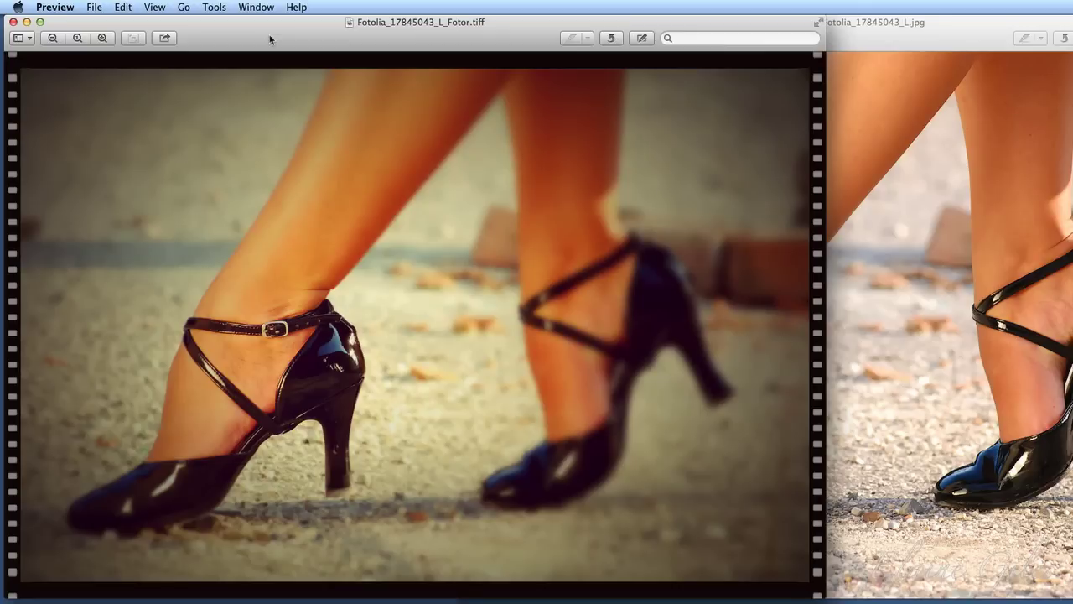